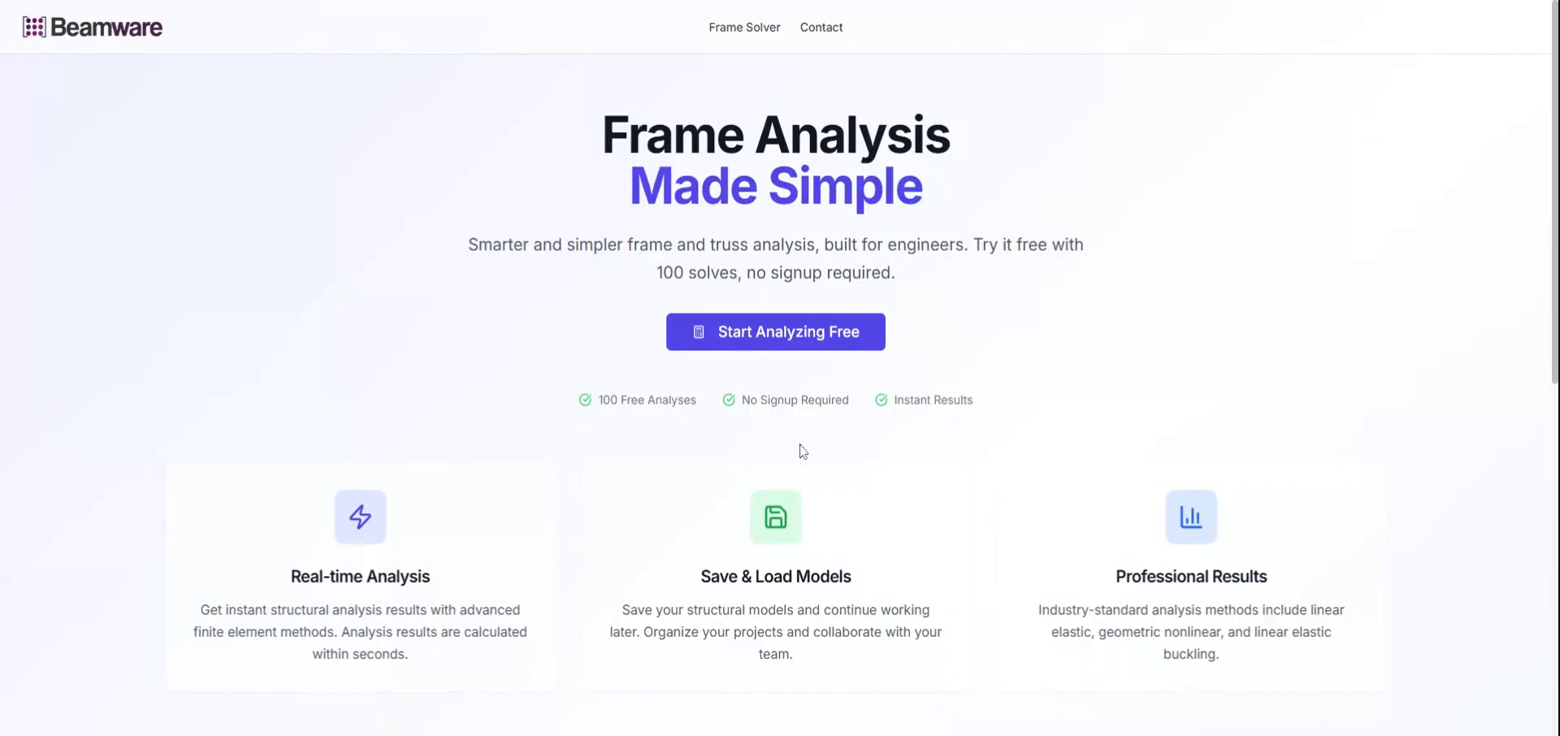
Start the free frame solver and add the Structural Steel material with E 200000 MPa and G 69000 MPa.
{"action": "left_click", "coordinate": [808, 340]}
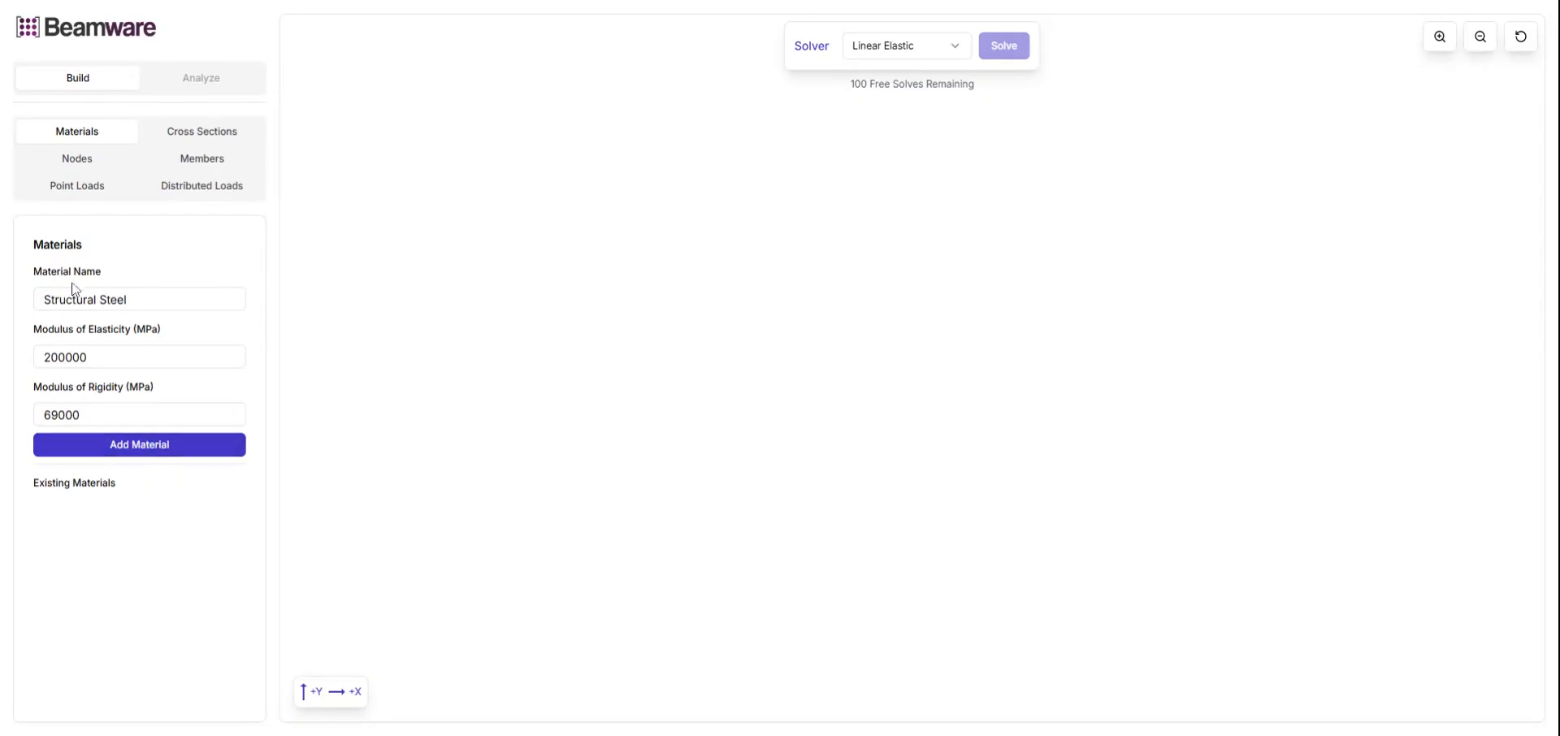
{"action": "left_click", "coordinate": [150, 449]}
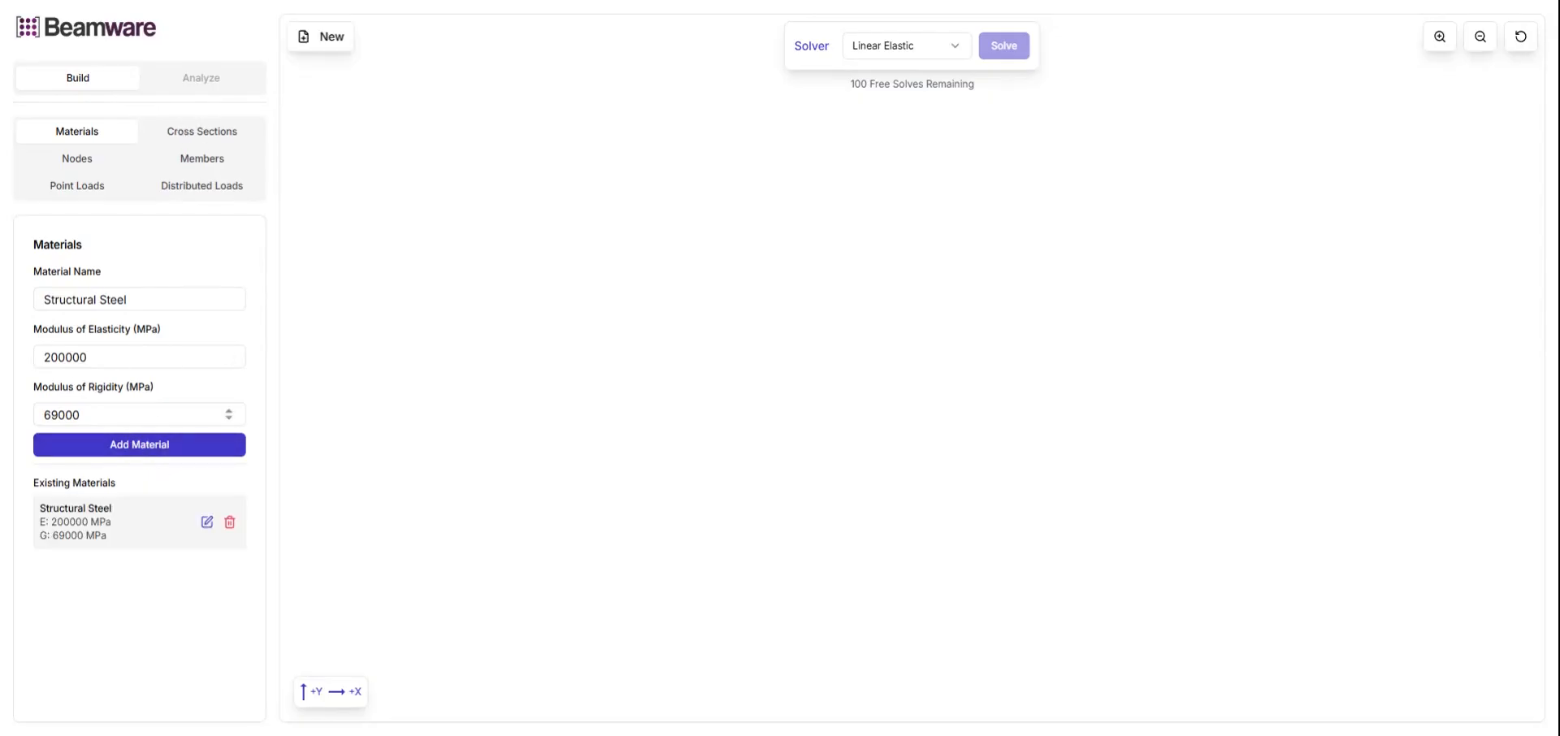
Add a cross section named Testing using Structural Steel with area 1000 mm² and Iz 10000 mm⁴.
{"action": "left_click", "coordinate": [198, 133]}
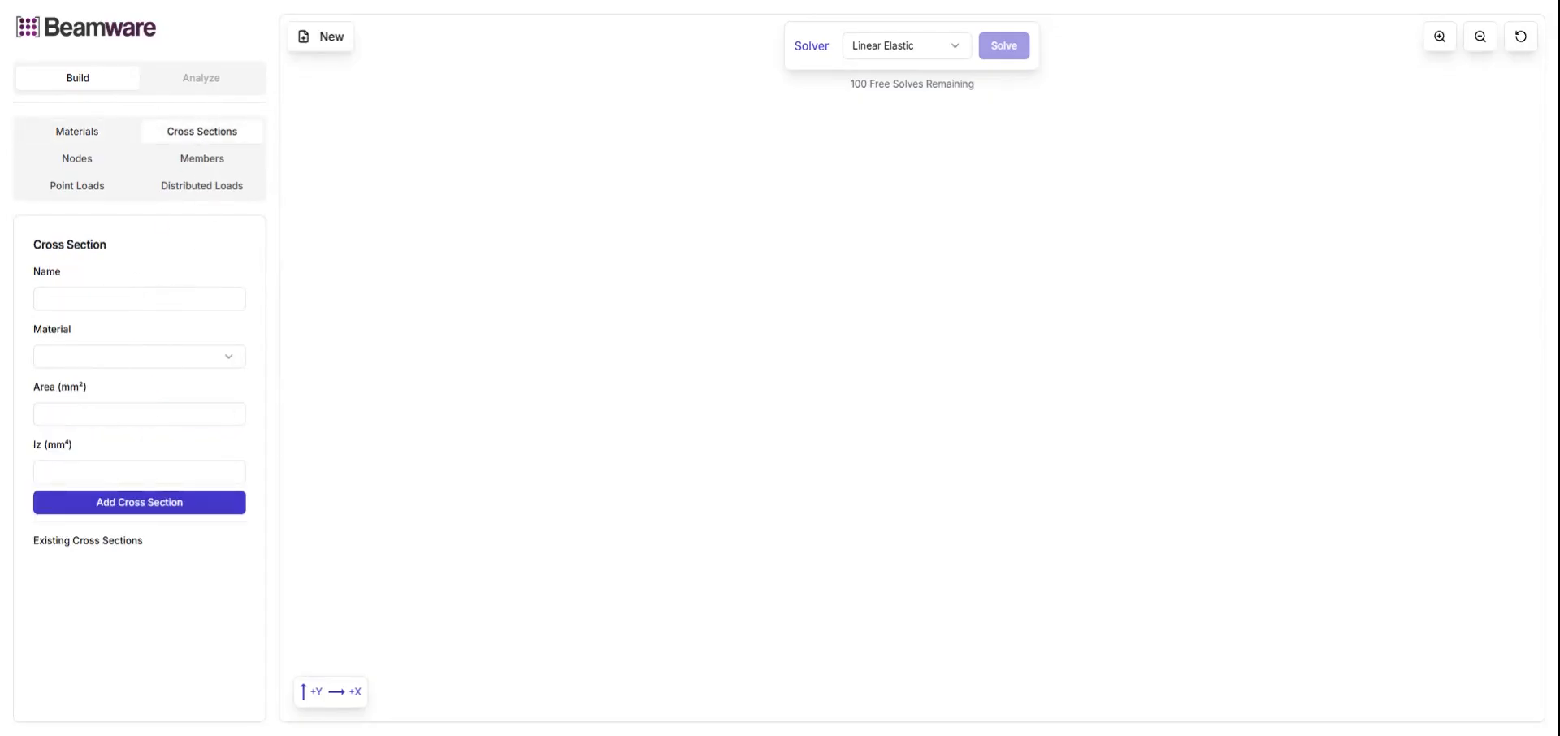
{"action": "left_click", "coordinate": [130, 299]}
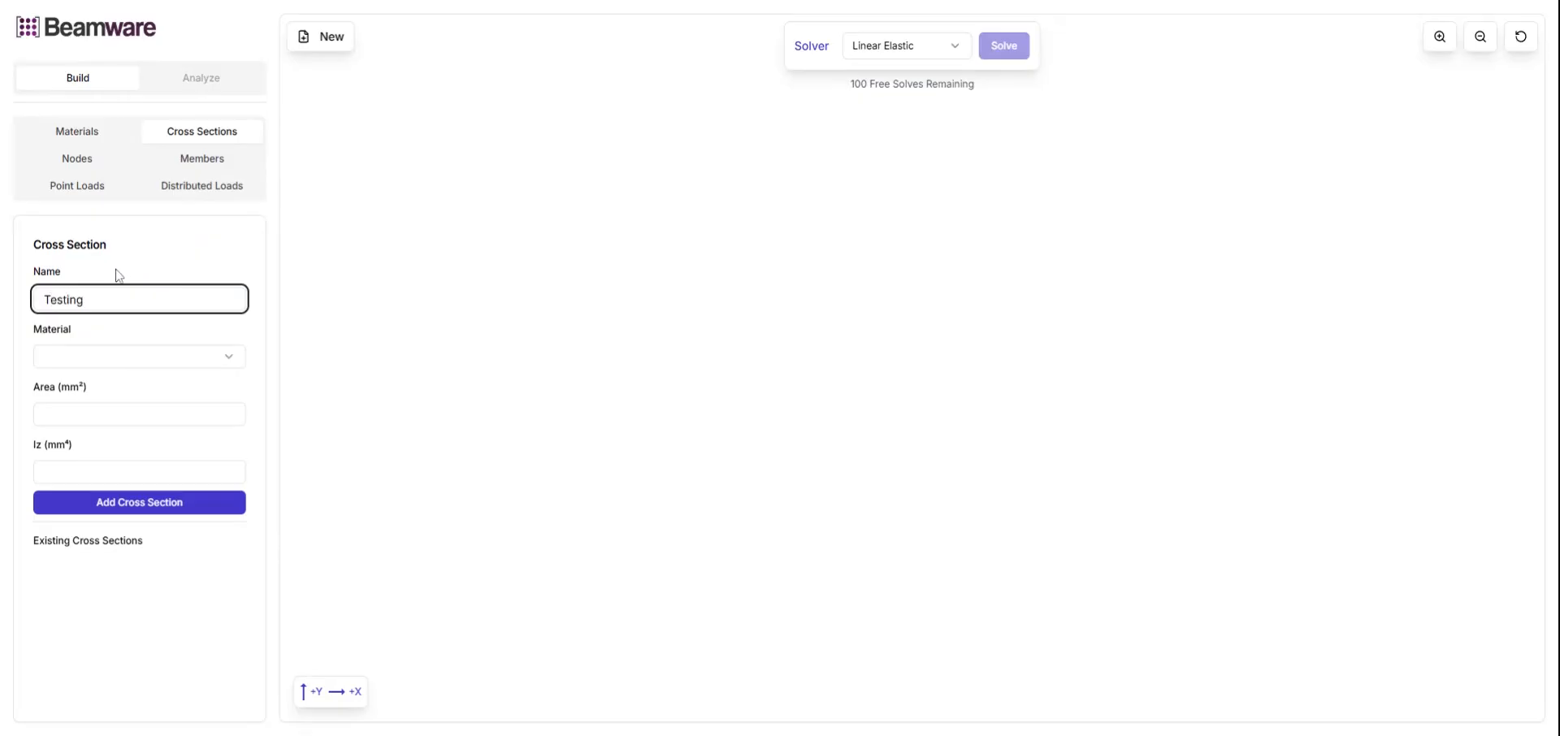
{"action": "left_click", "coordinate": [112, 361]}
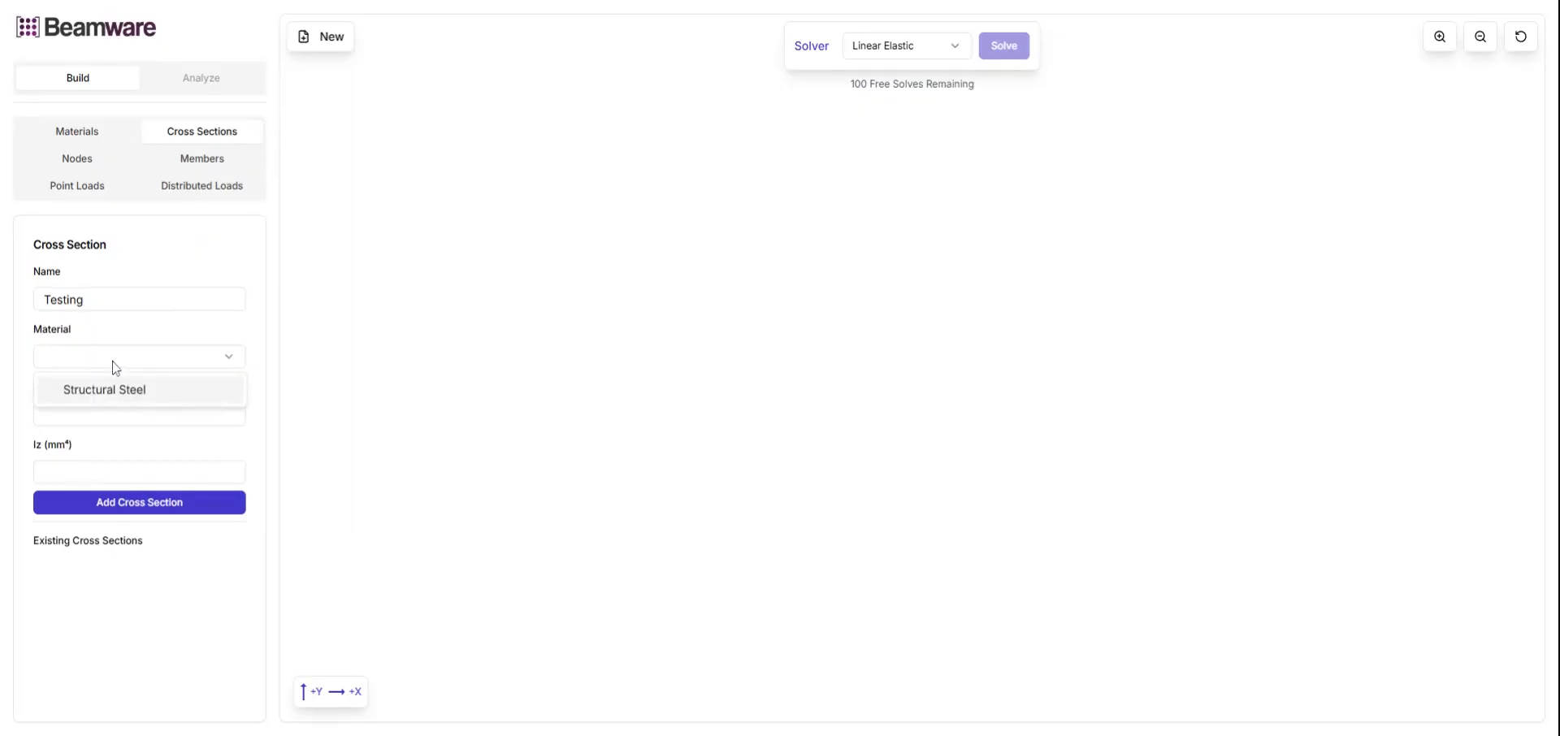
{"action": "left_click", "coordinate": [118, 391]}
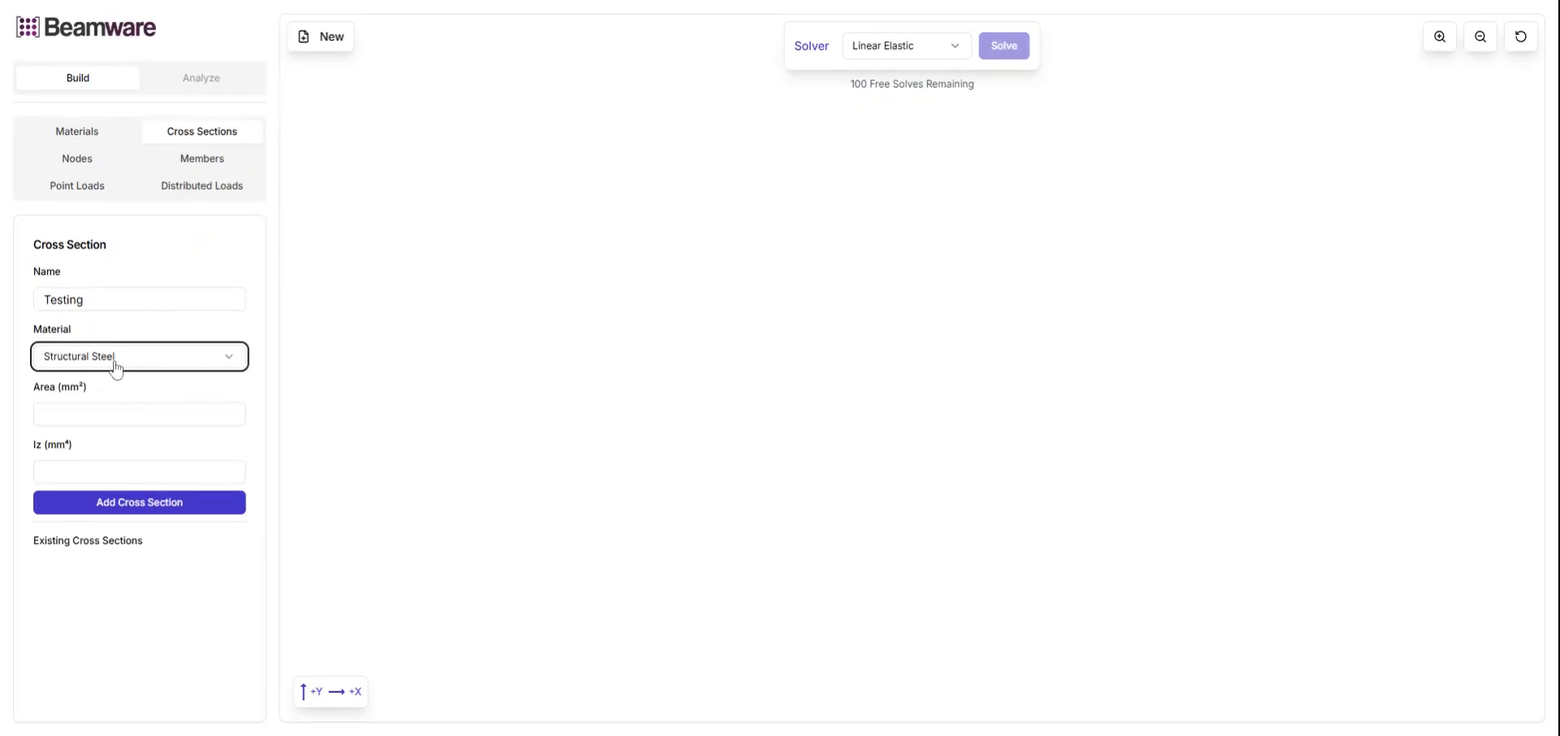
{"action": "left_click", "coordinate": [118, 415]}
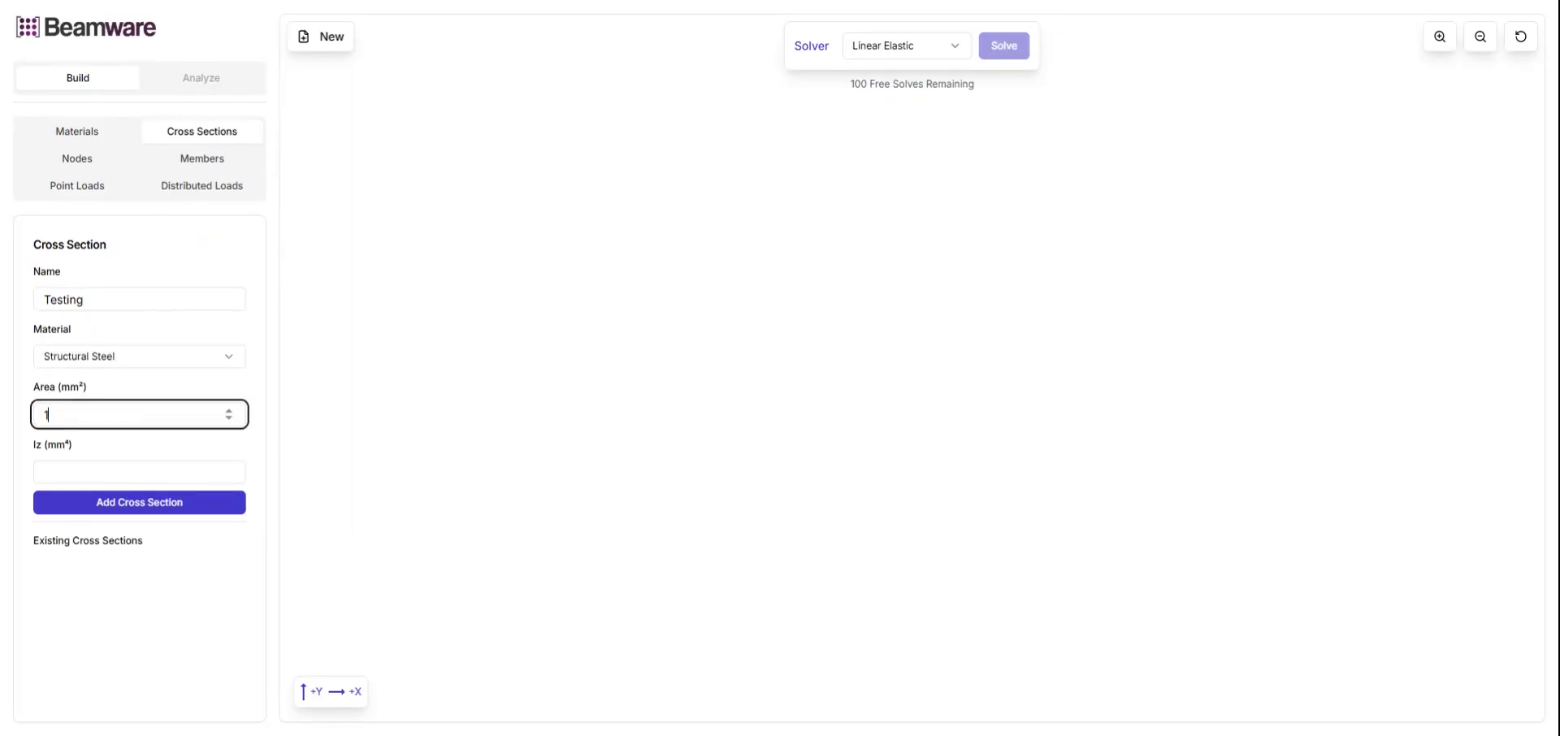
{"action": "type", "text": "1000"}
{"action": "key", "text": "Tab"}
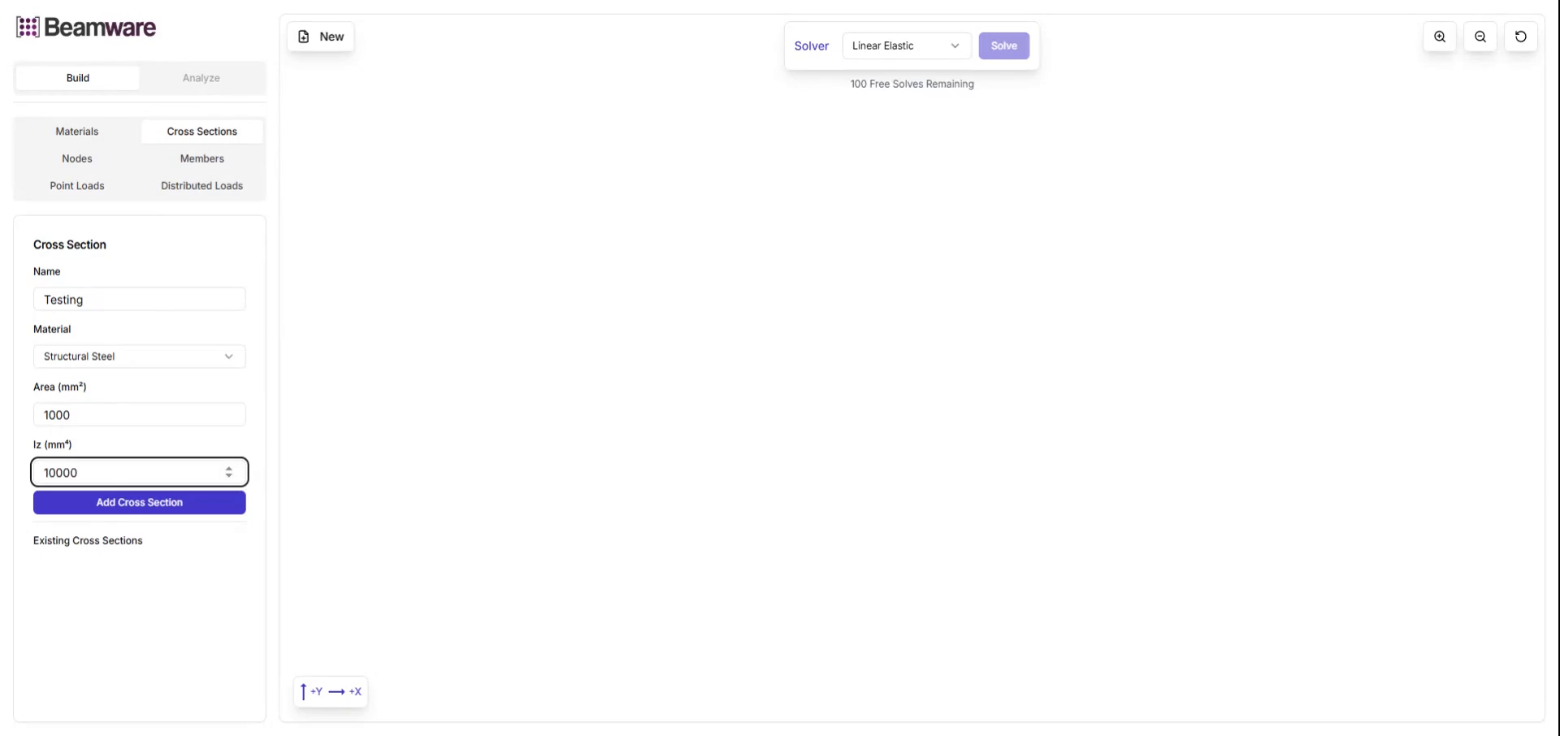
{"action": "left_click", "coordinate": [153, 502]}
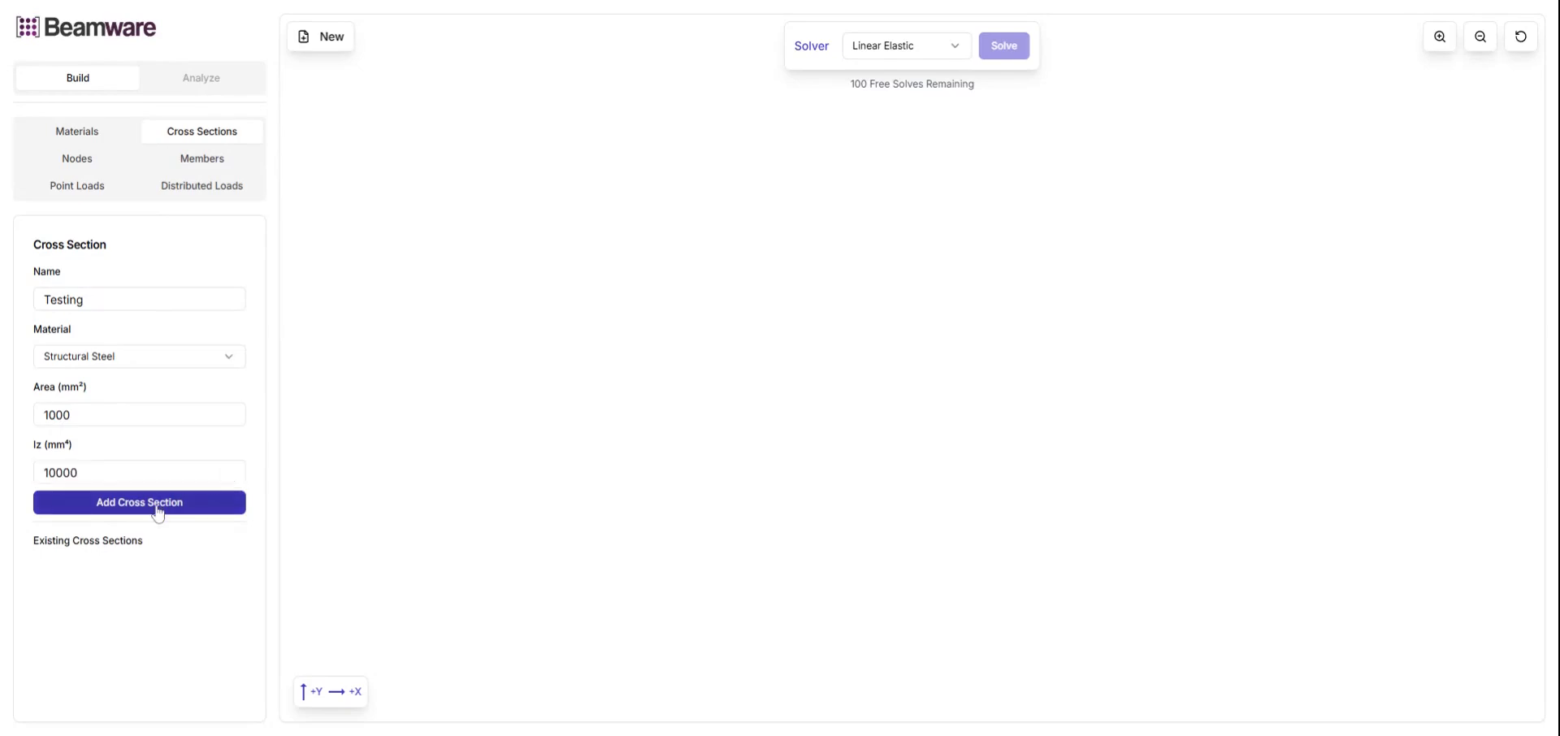
Add node 0 at X 0 mm, Y 0 mm with a roller support.
{"action": "left_click", "coordinate": [101, 164]}
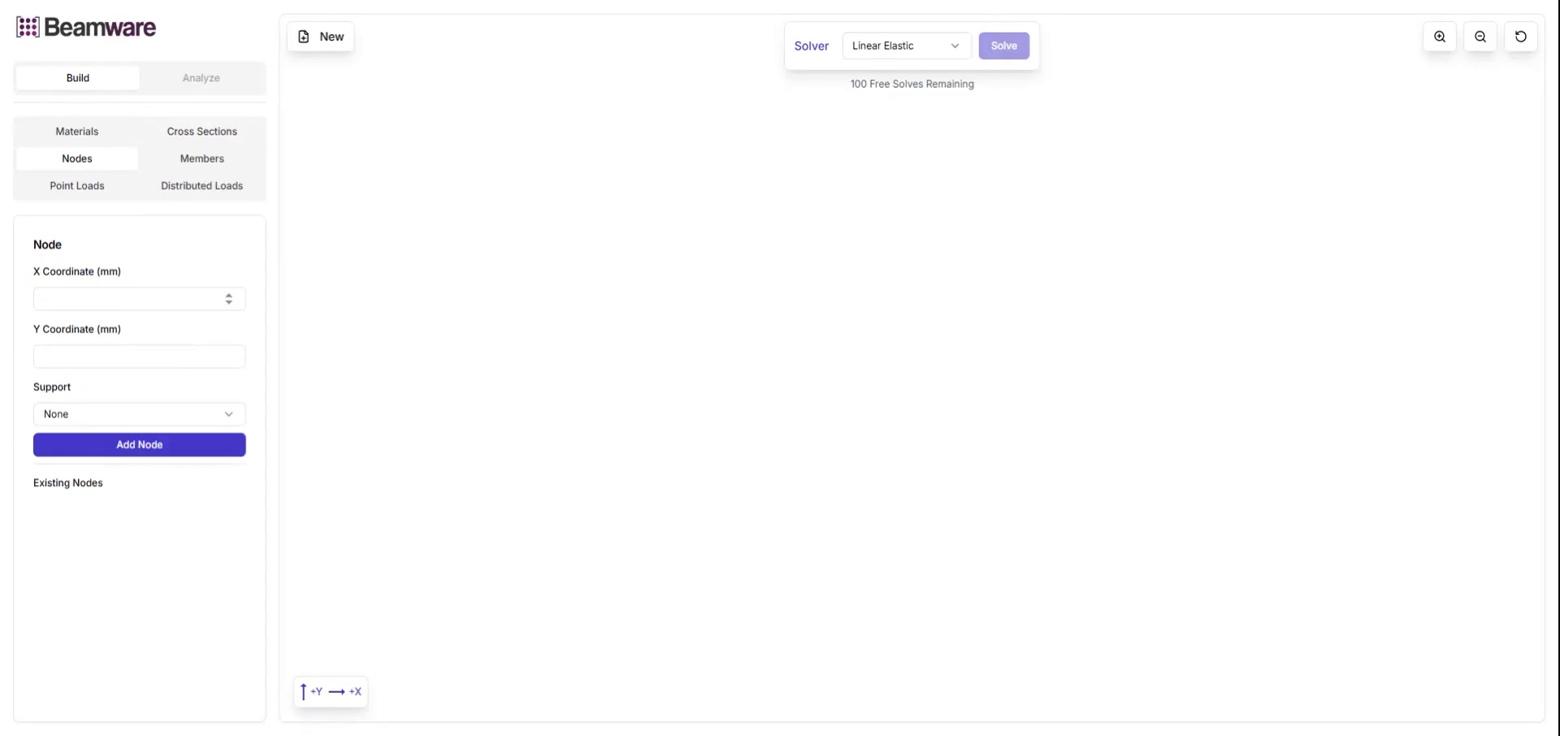
{"action": "left_click", "coordinate": [134, 299]}
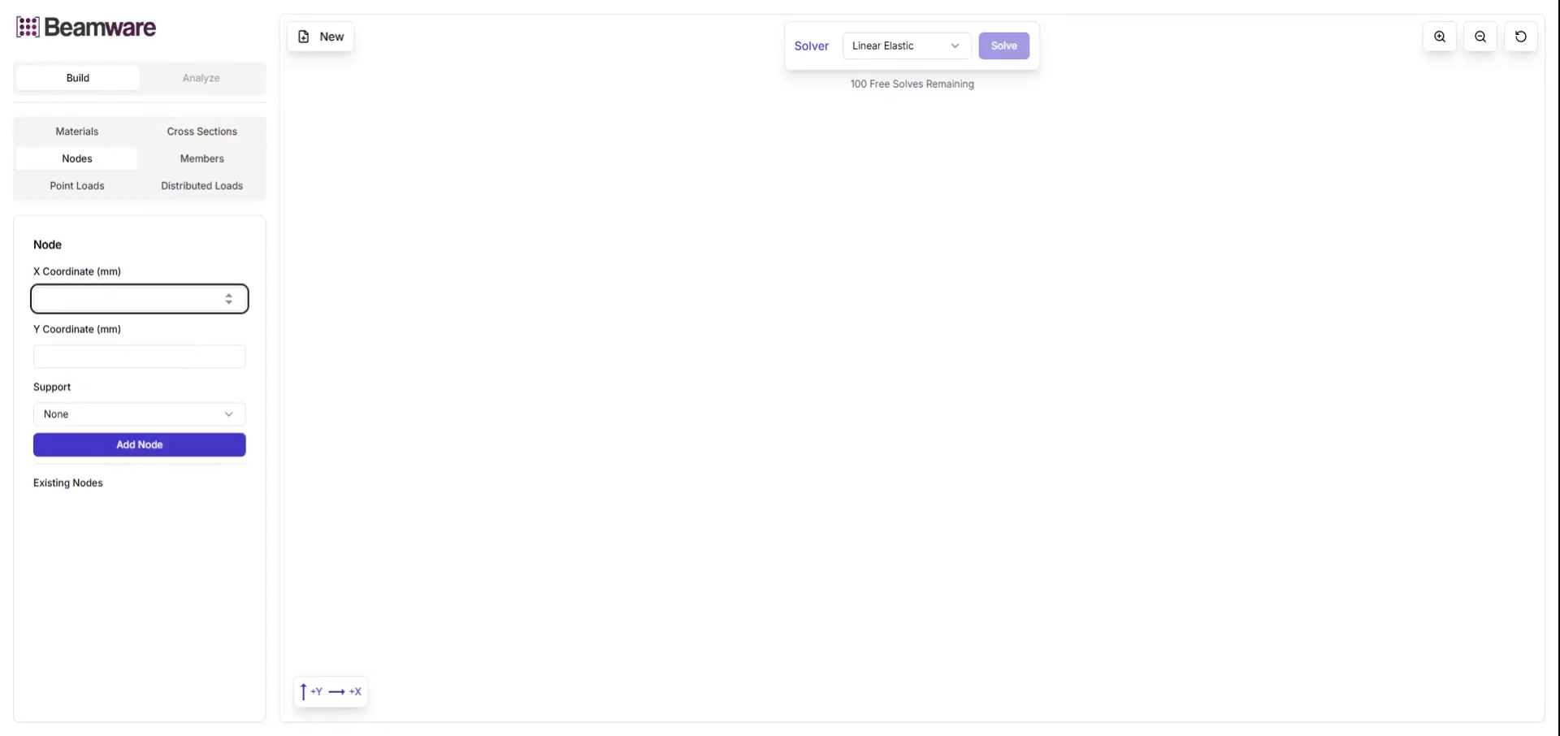
{"action": "type", "text": "0"}
{"action": "left_click", "coordinate": [93, 351]}
{"action": "type", "text": "0"}
{"action": "left_click", "coordinate": [90, 415]}
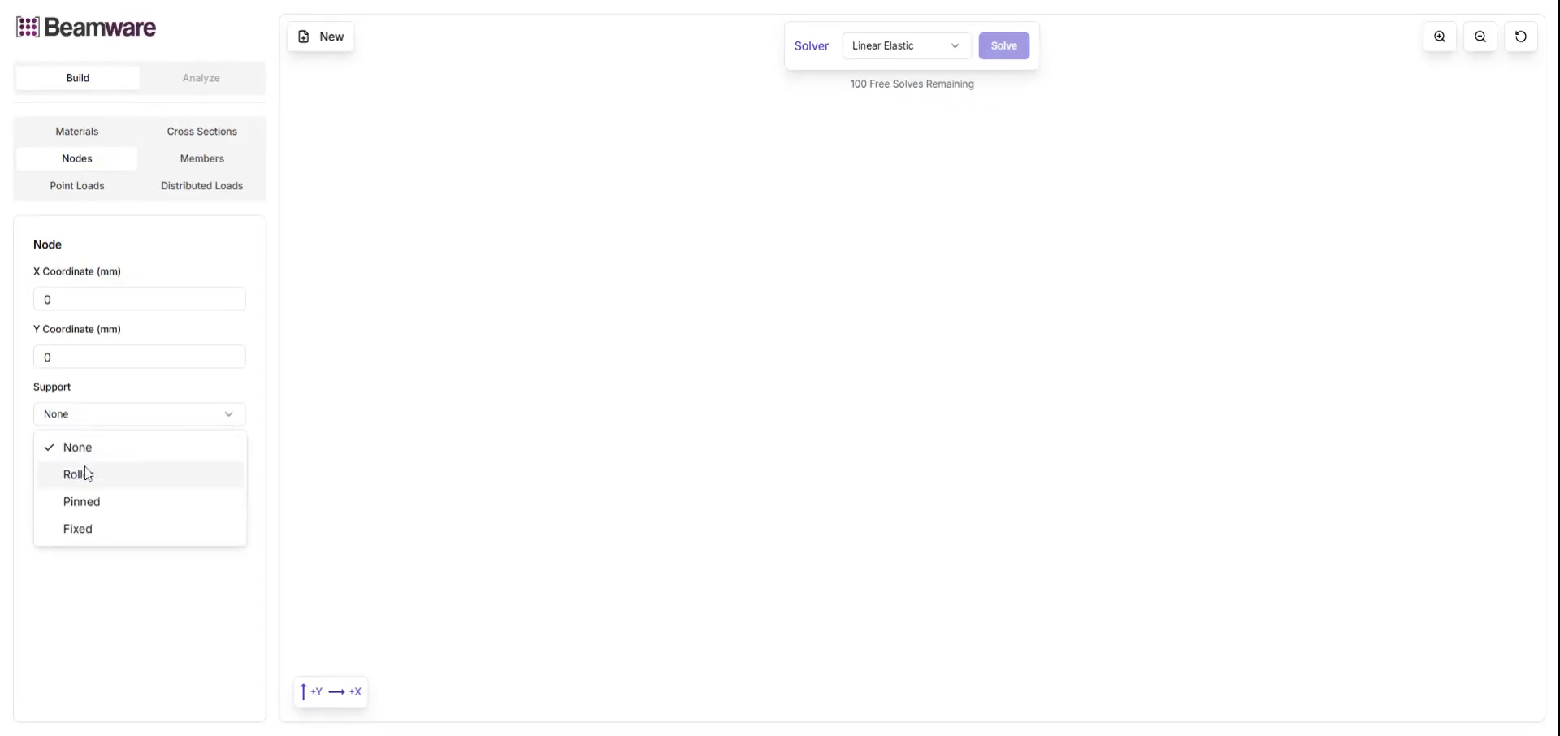
{"action": "left_click", "coordinate": [87, 481]}
{"action": "left_click", "coordinate": [143, 445]}
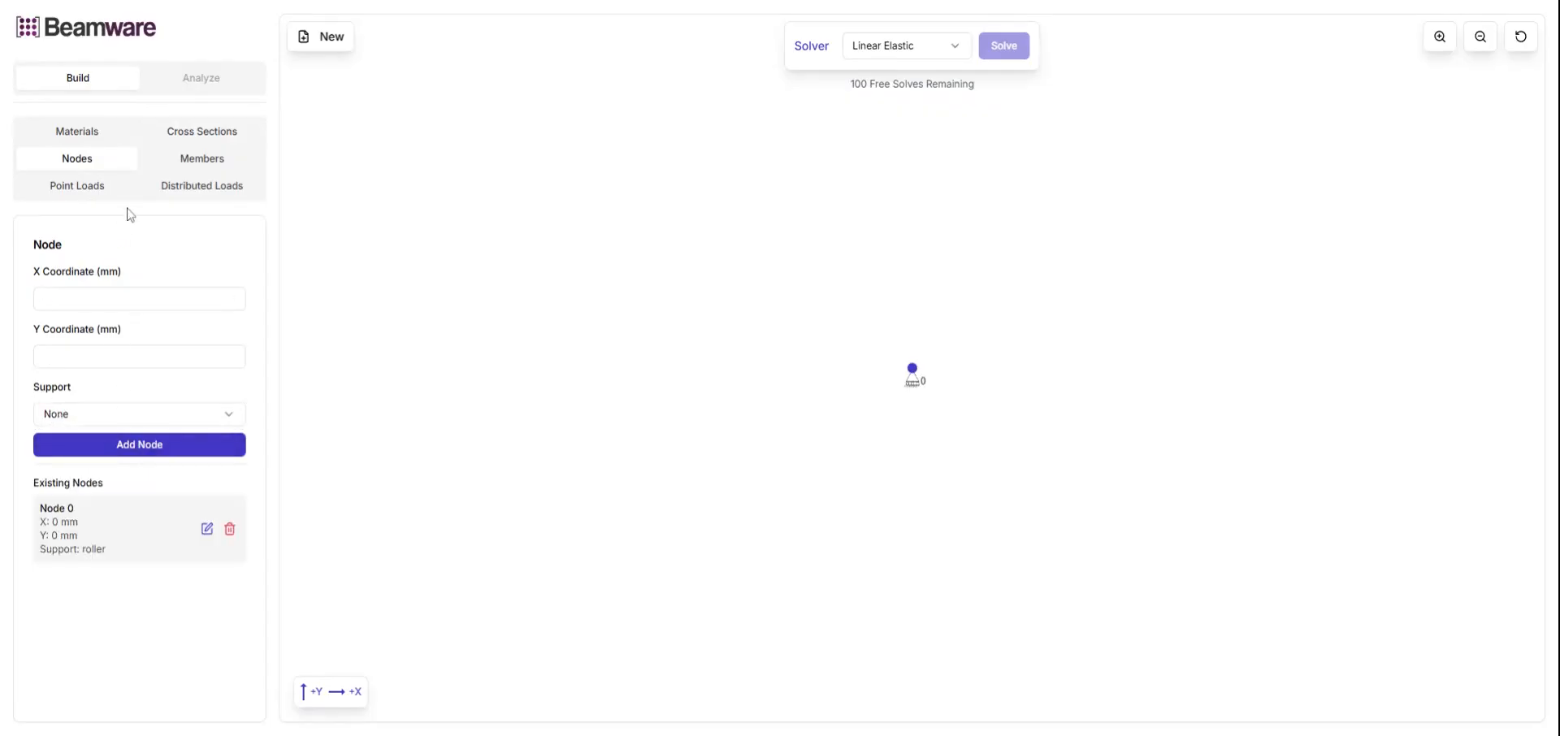
Add node 1 at X 0 mm, Y 100 mm with no support.
{"action": "left_click", "coordinate": [126, 297]}
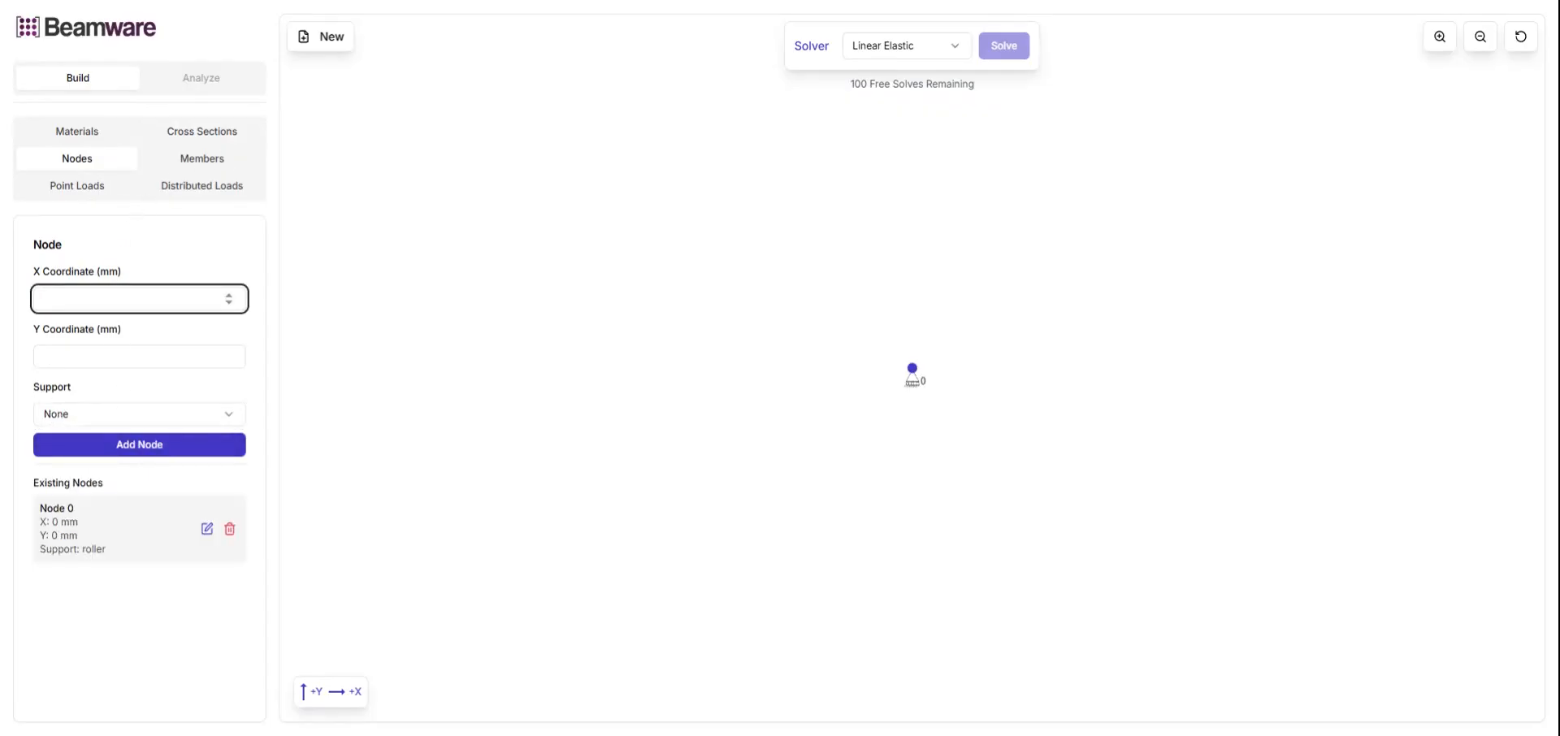
{"action": "key", "text": "Tab"}
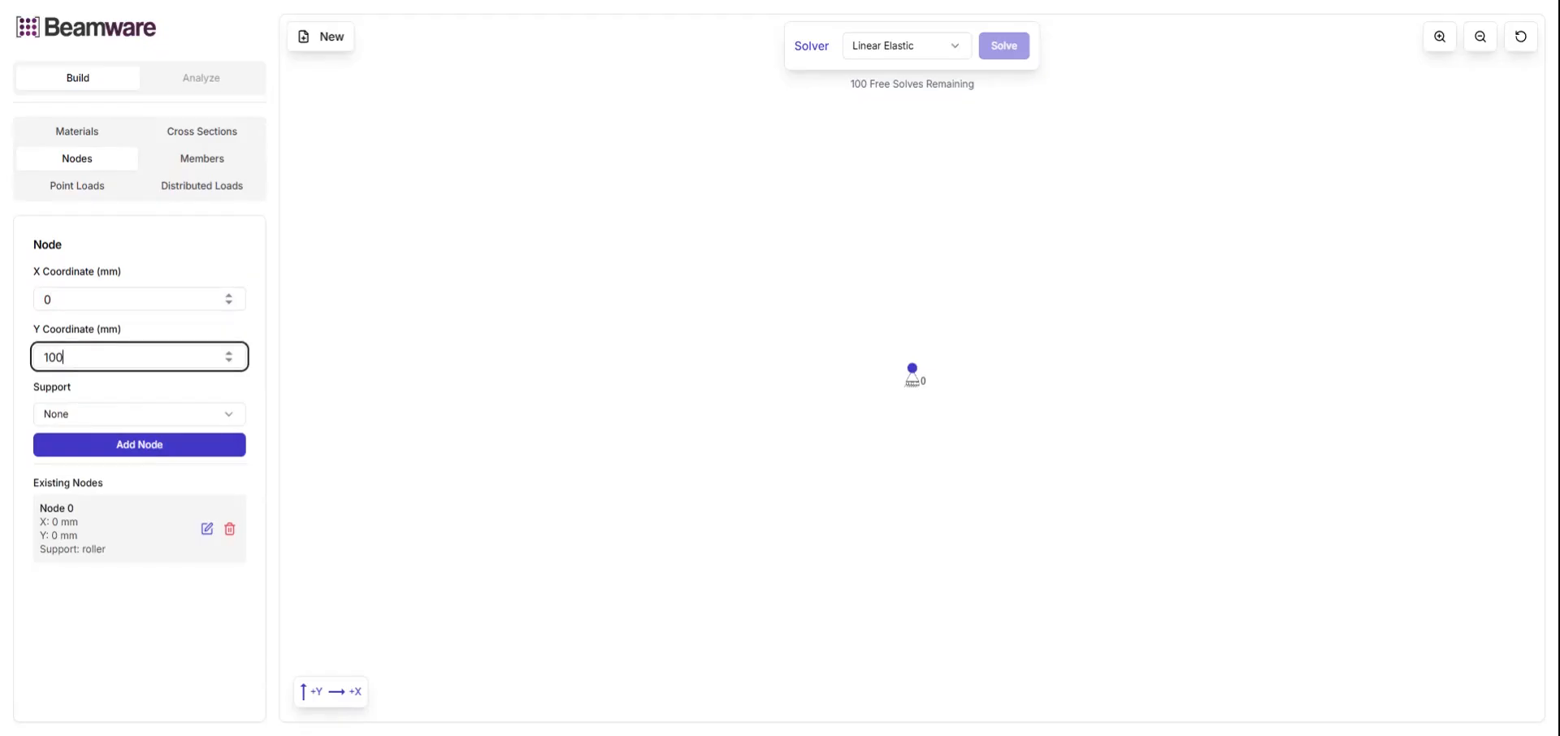
{"action": "left_click", "coordinate": [189, 438]}
Add node 2 at X 100 mm, Y 100 mm with no support.
{"action": "left_click", "coordinate": [180, 299]}
{"action": "type", "text": "100"}
{"action": "key", "text": "Tab"}
{"action": "type", "text": "100"}
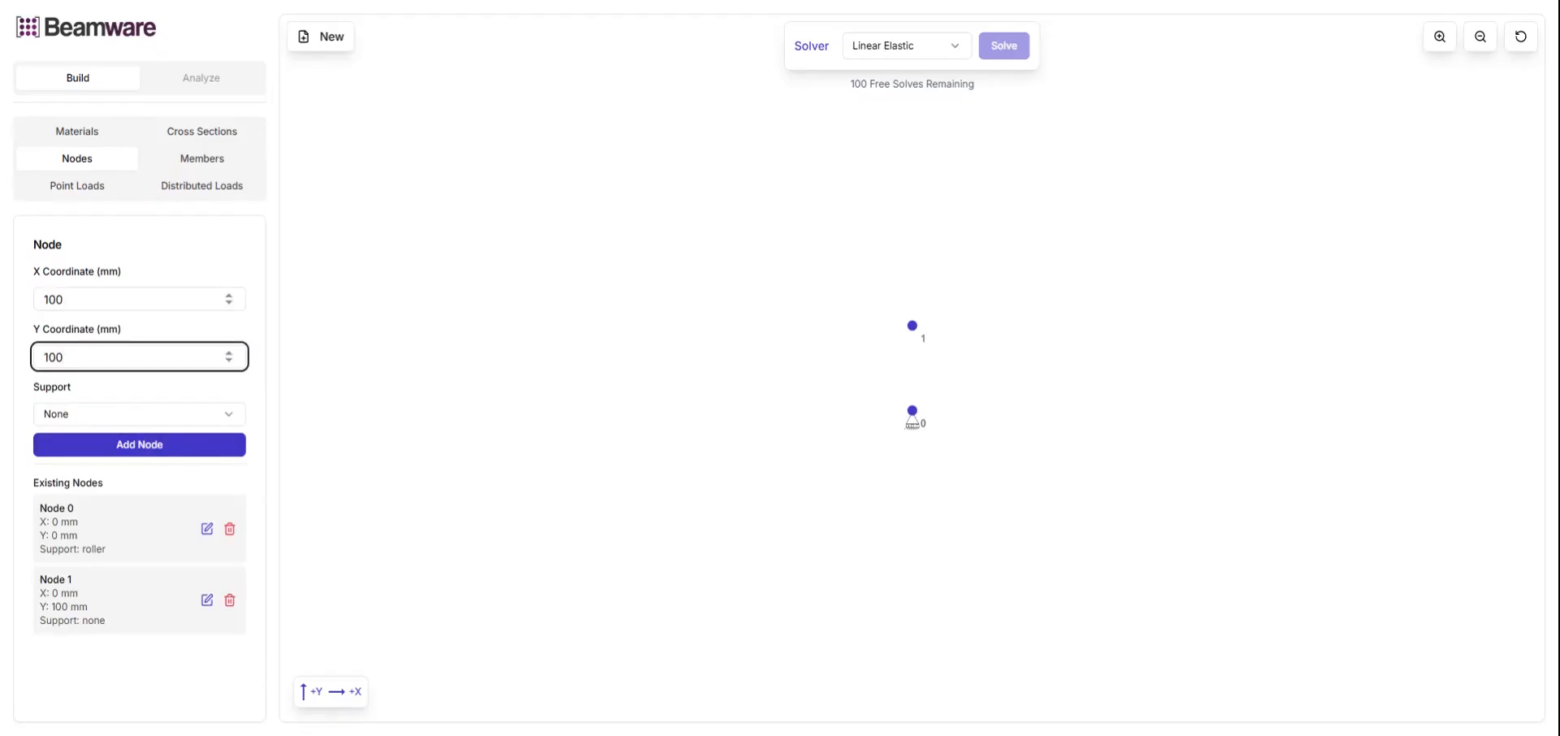
{"action": "key", "text": "Return"}
Add node 3 at X 100 mm, Y 0 mm with a pinned support.
{"action": "left_click", "coordinate": [93, 299]}
{"action": "type", "text": "100"}
{"action": "key", "text": "Tab"}
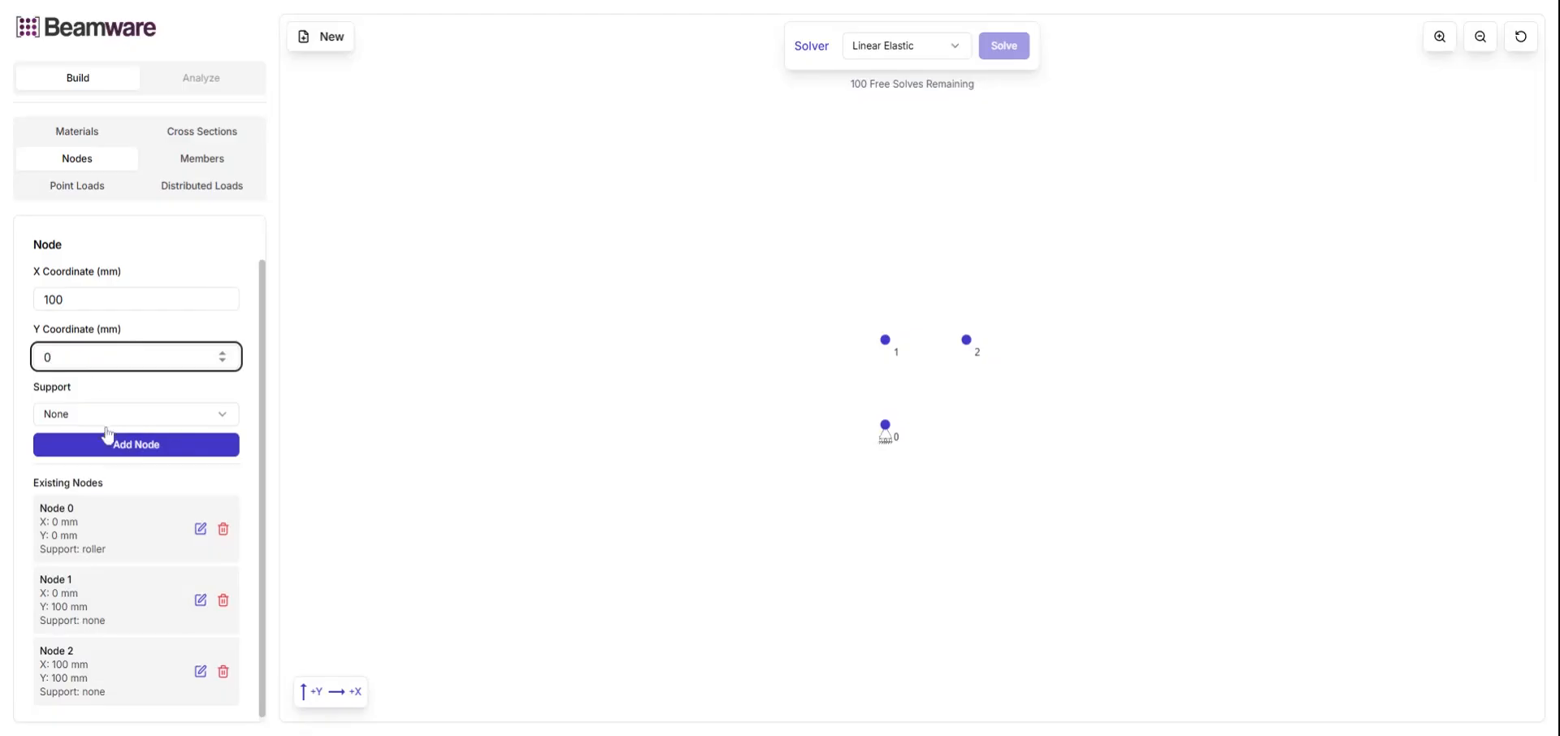
{"action": "left_click", "coordinate": [104, 414]}
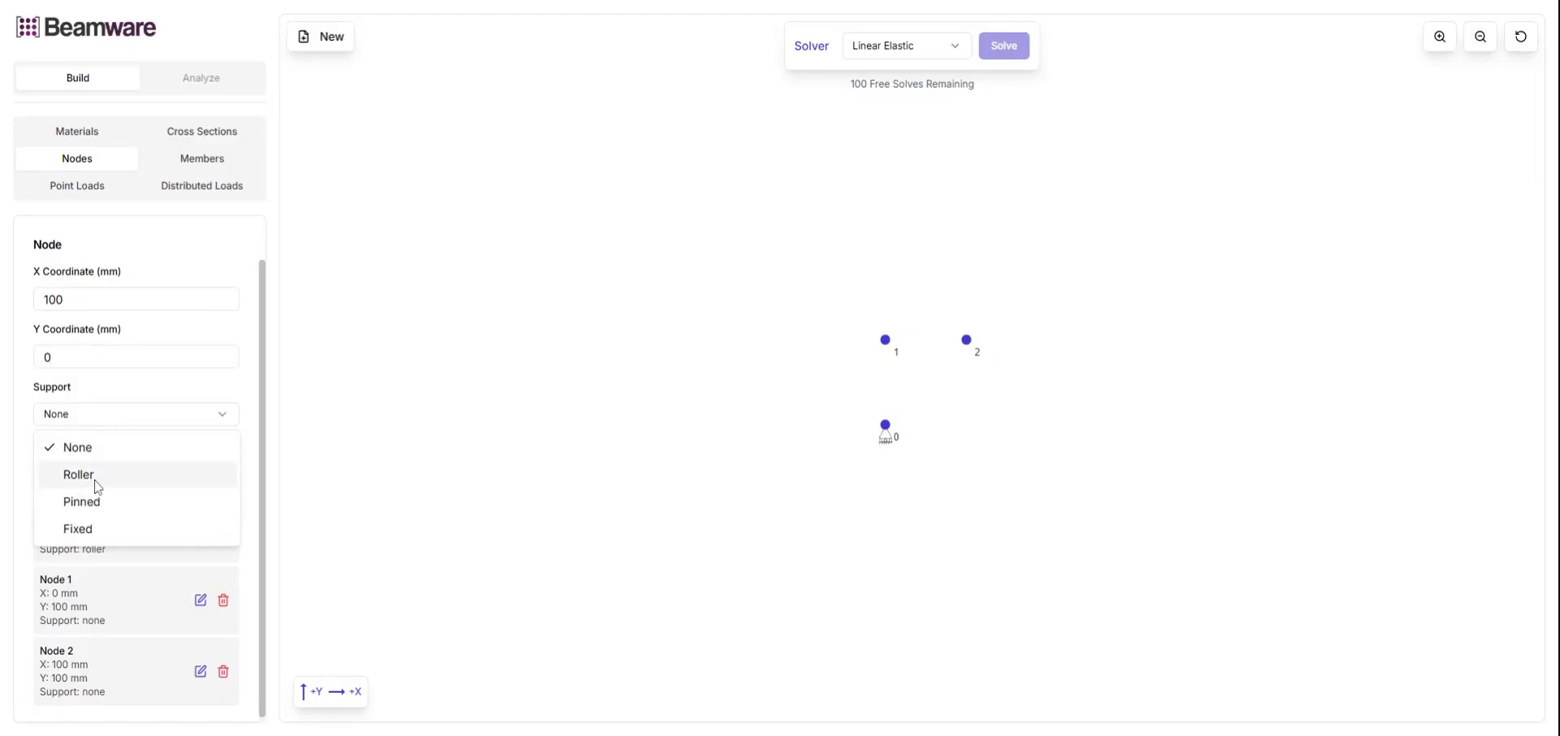
{"action": "left_click", "coordinate": [97, 502]}
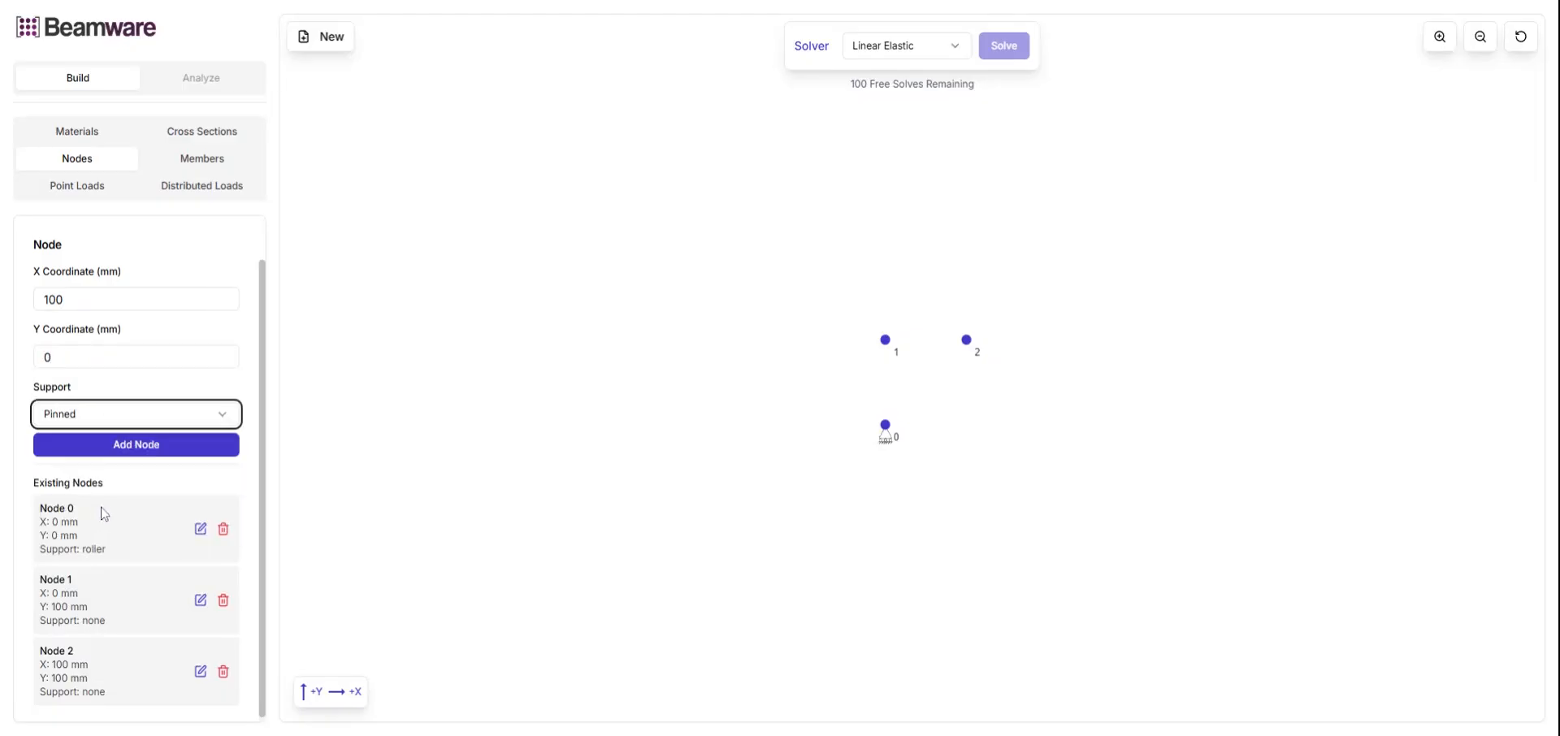
{"action": "left_click", "coordinate": [122, 447]}
Add a frame member from Node 0 to Node 1 using the Testing cross section.
{"action": "left_click", "coordinate": [187, 160]}
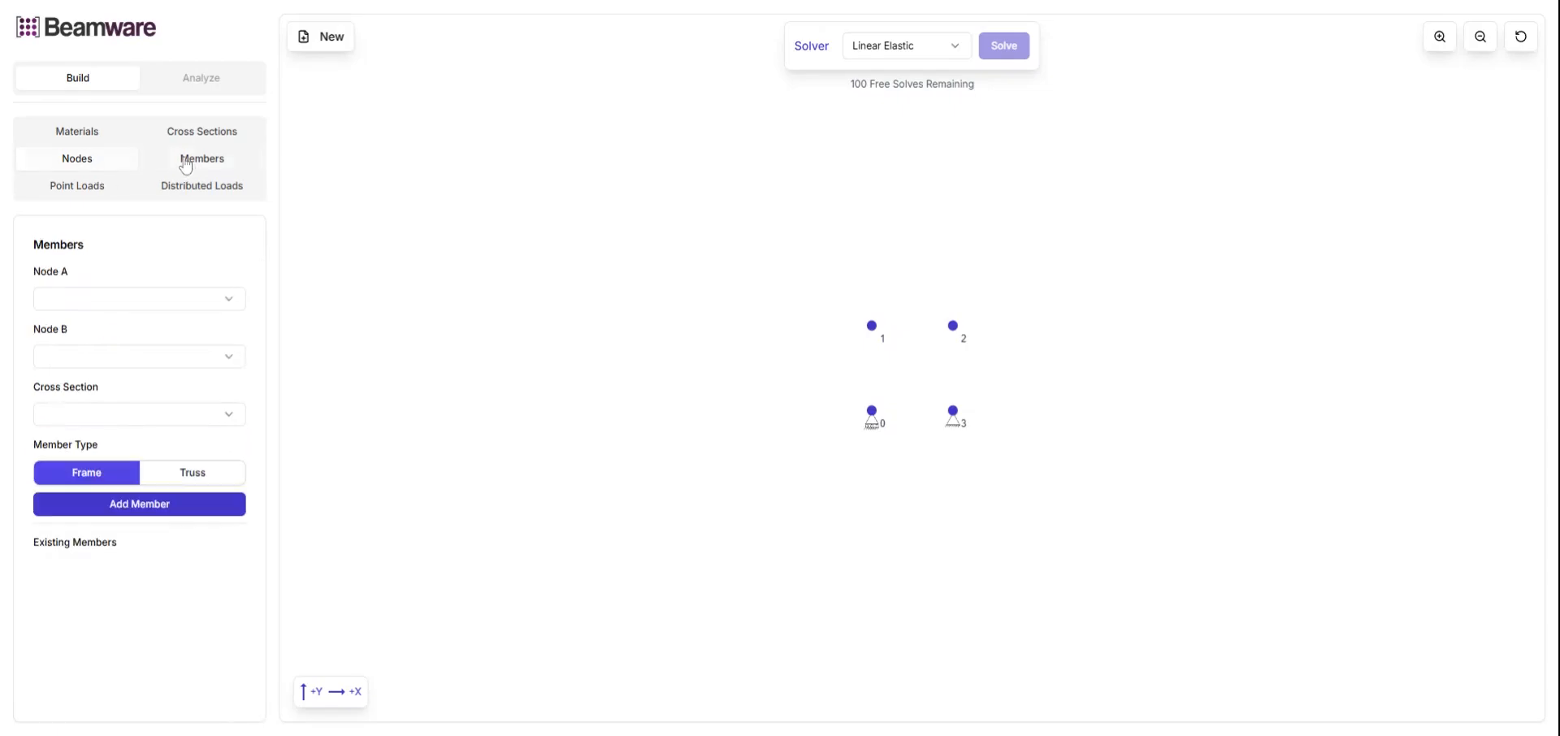
{"action": "left_click", "coordinate": [97, 305]}
{"action": "left_click", "coordinate": [99, 340]}
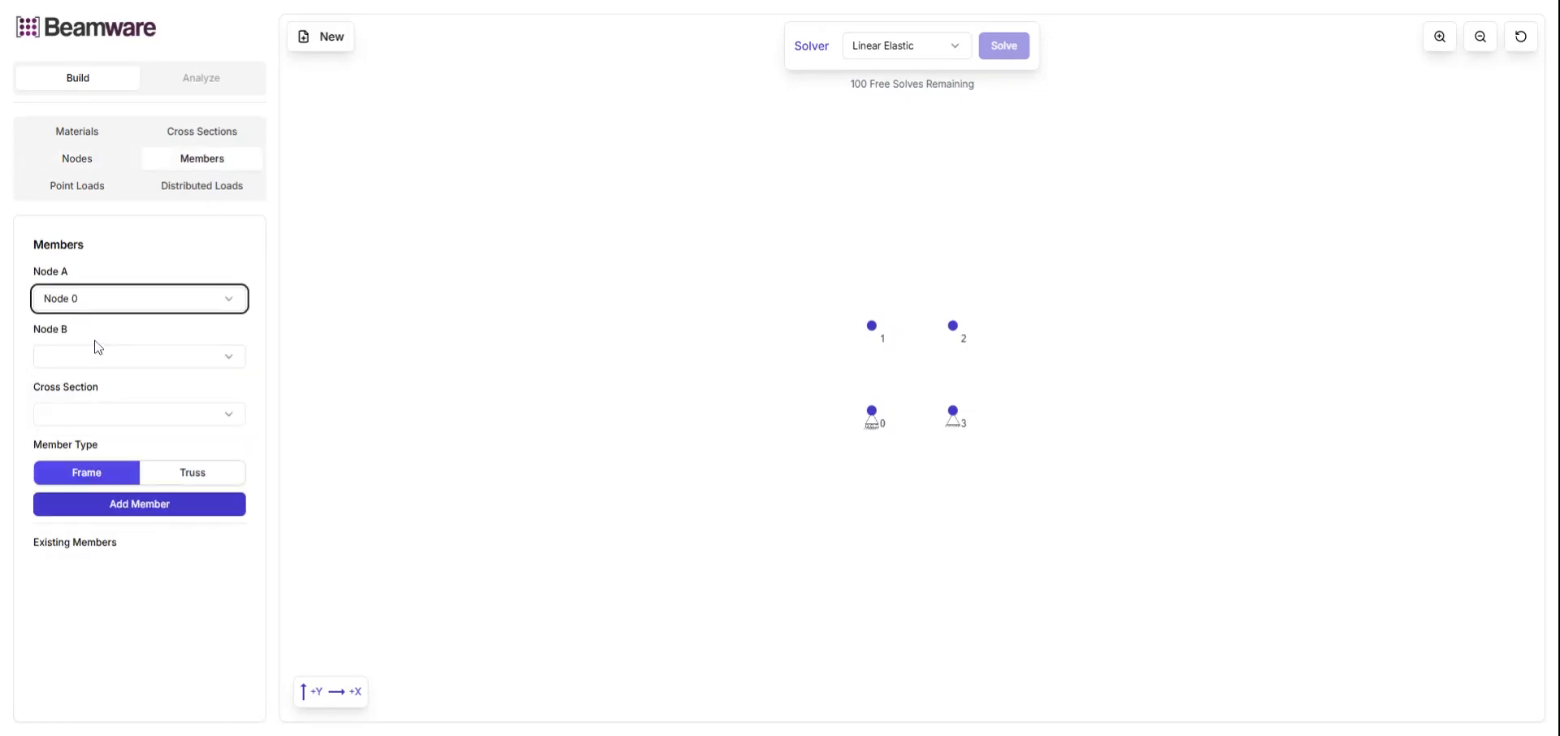
{"action": "left_click", "coordinate": [95, 357]}
{"action": "left_click", "coordinate": [98, 418]}
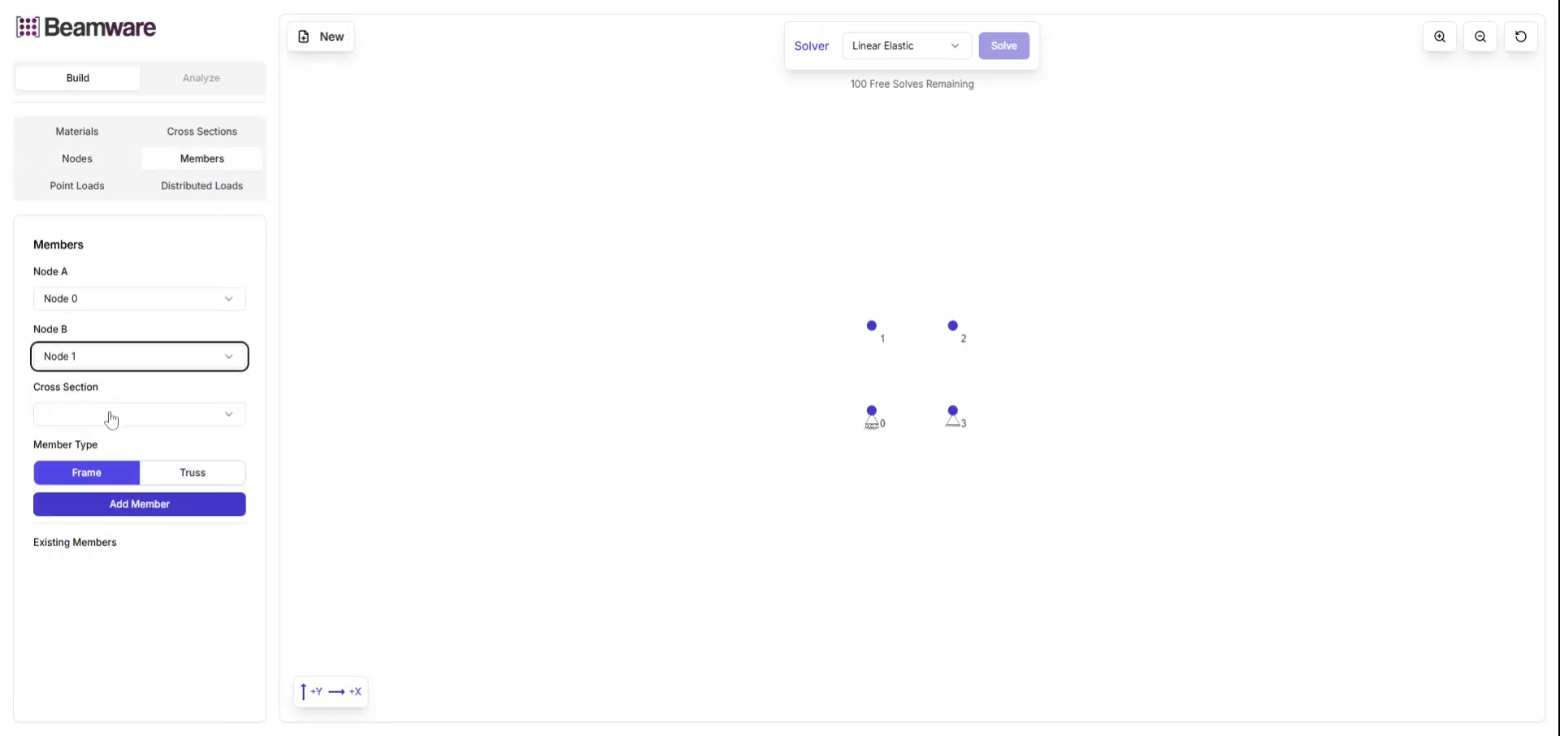
{"action": "left_click", "coordinate": [173, 414]}
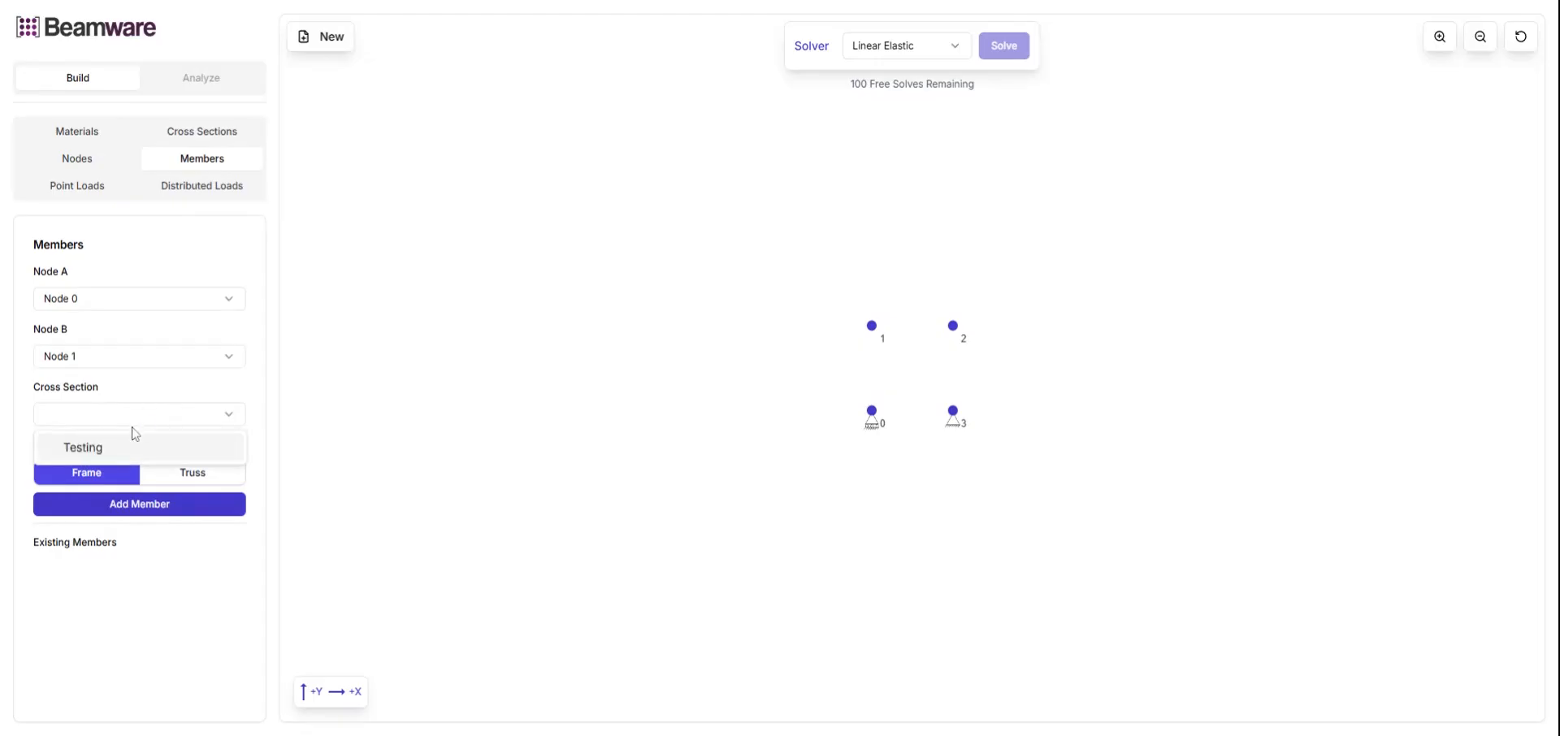
{"action": "left_click", "coordinate": [114, 446]}
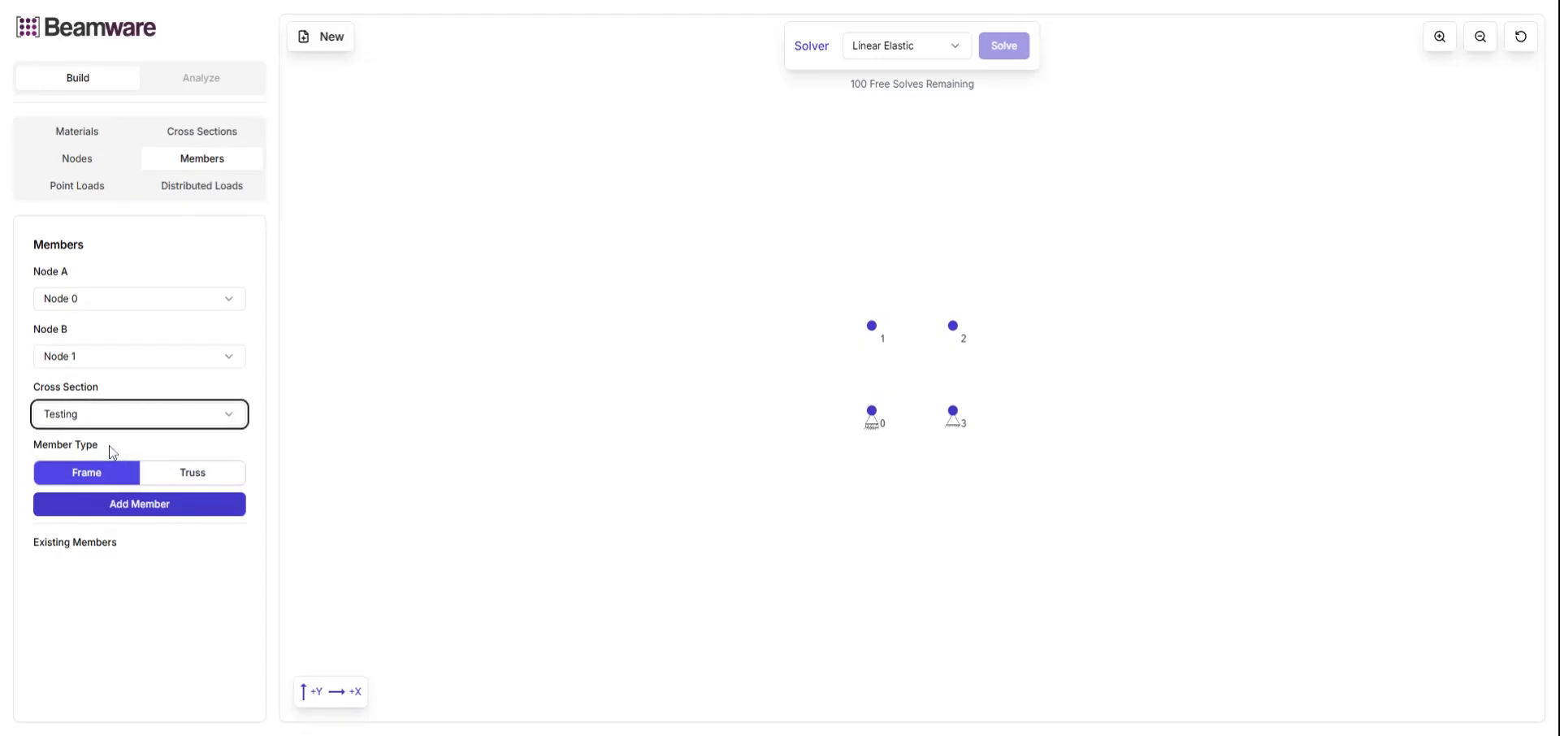
{"action": "left_click", "coordinate": [136, 505]}
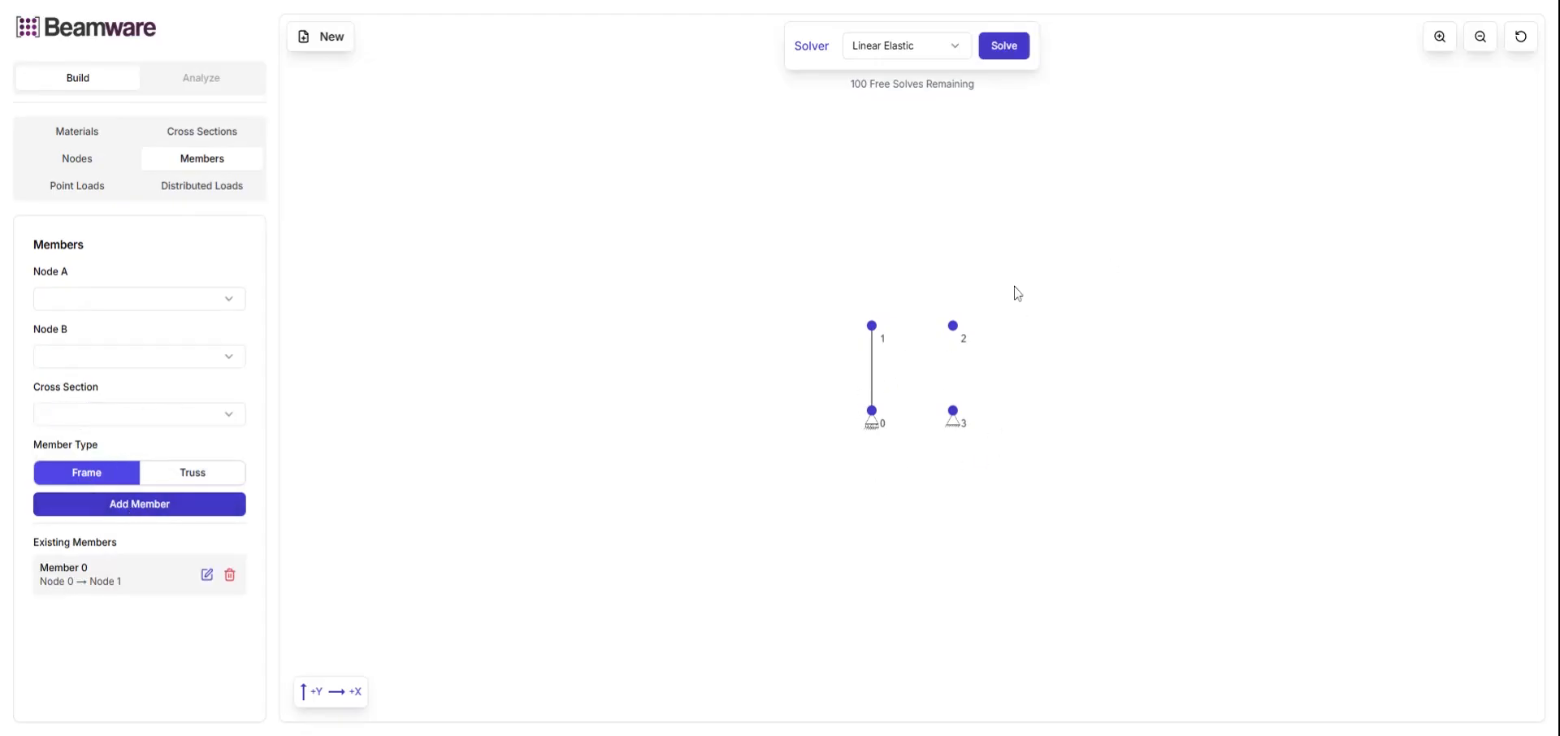
Add a truss member from Node 1 to Node 2 using the Testing cross section.
{"action": "left_click", "coordinate": [1453, 40]}
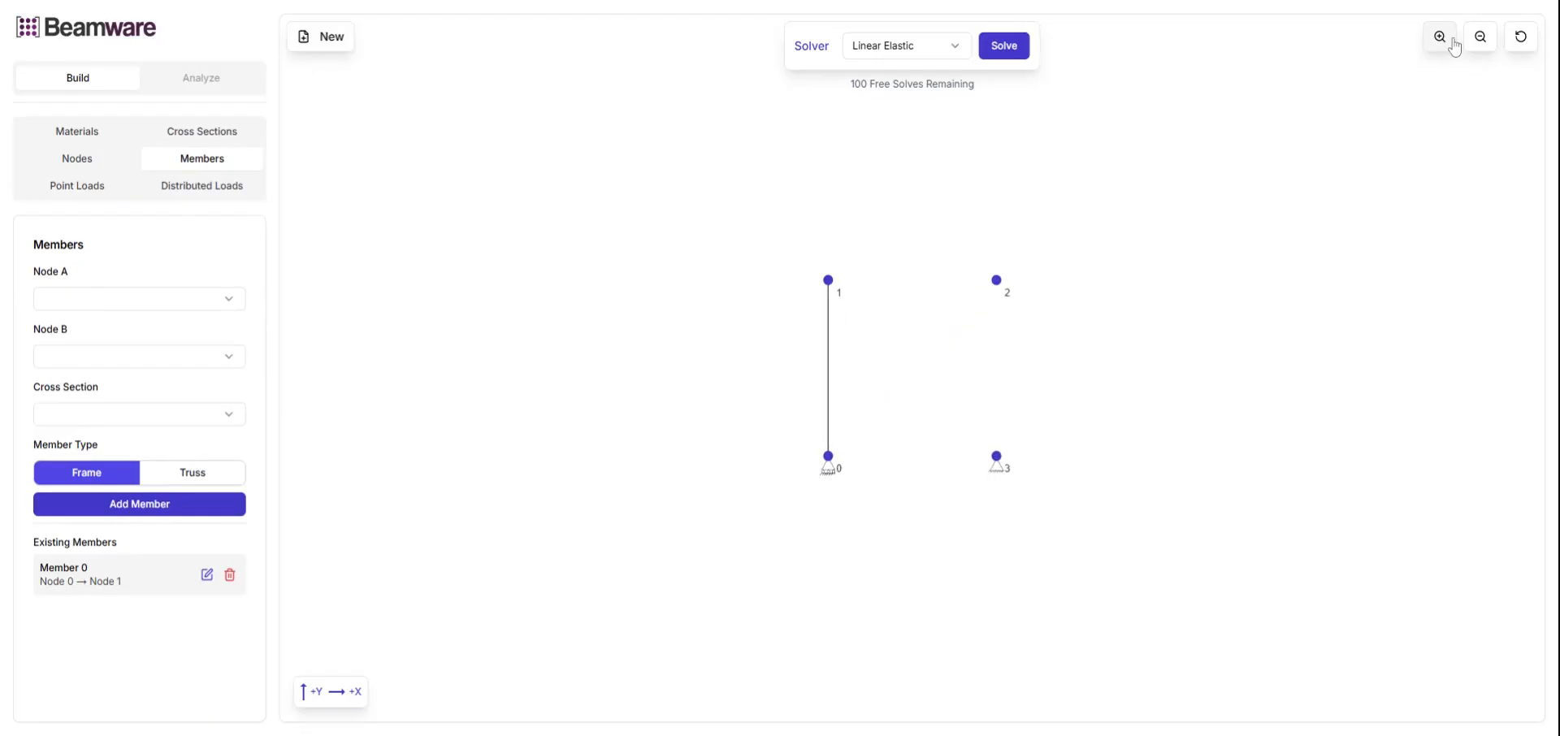
{"action": "left_click", "coordinate": [1453, 41]}
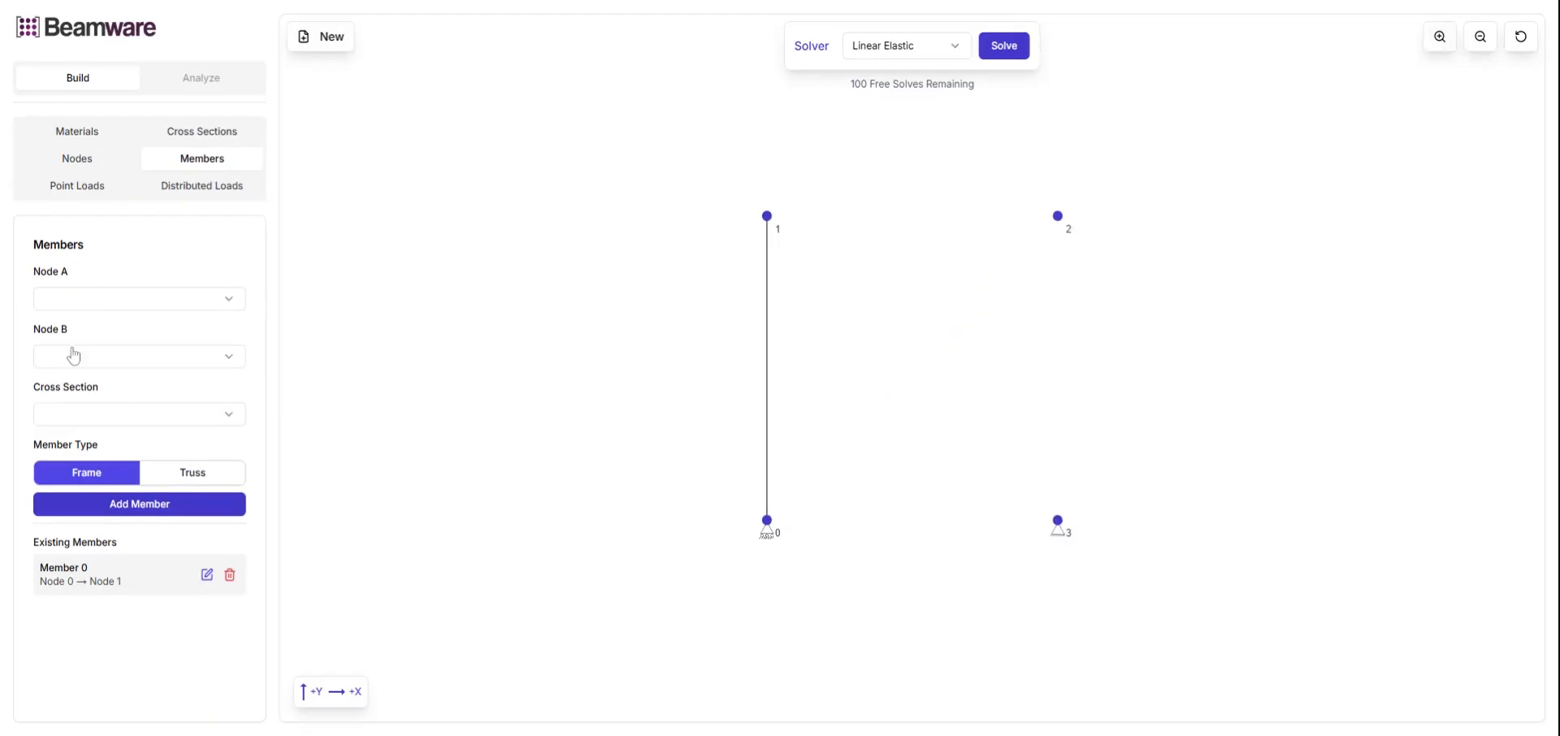
{"action": "left_click", "coordinate": [89, 301]}
{"action": "left_click", "coordinate": [101, 361]}
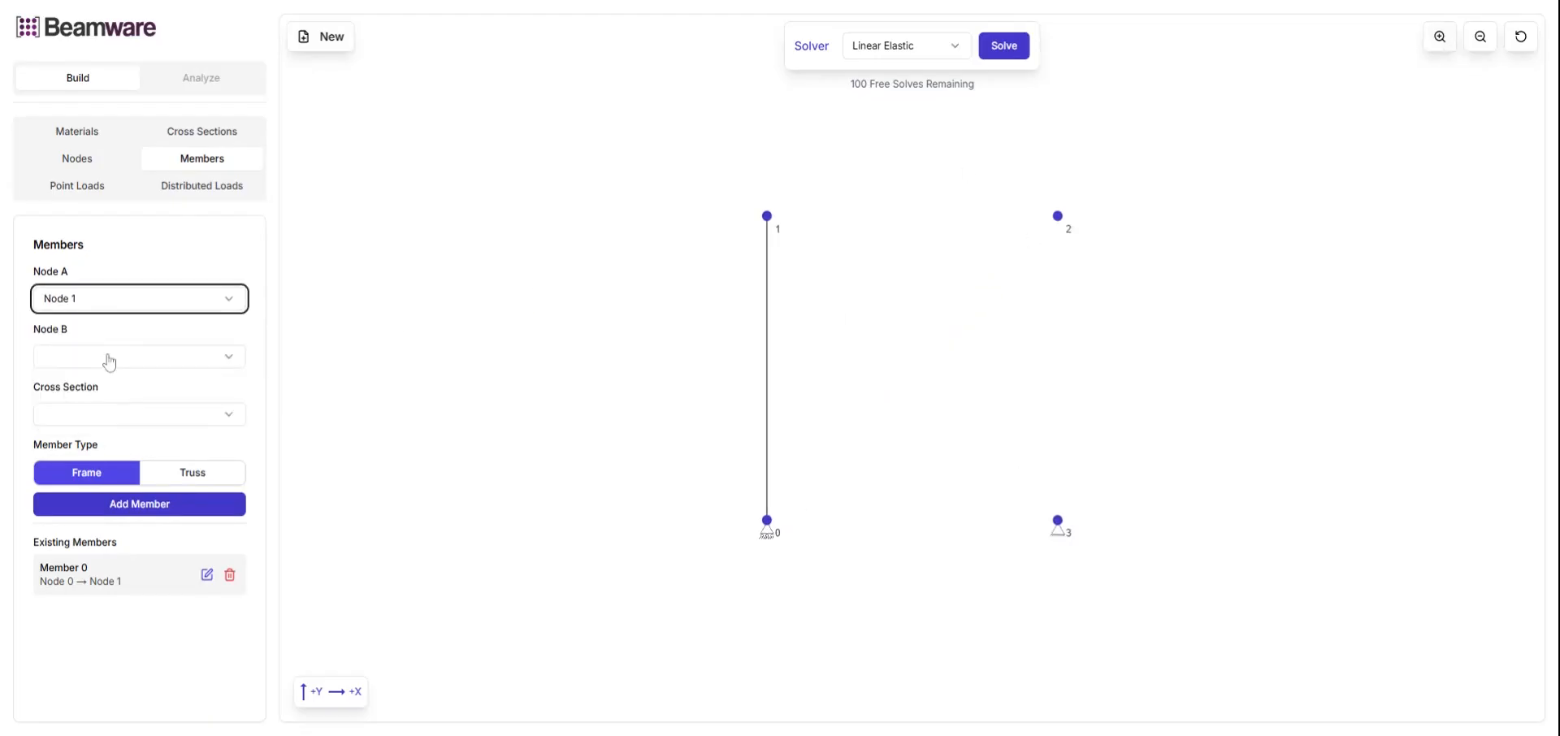
{"action": "left_click", "coordinate": [108, 356]}
{"action": "left_click", "coordinate": [106, 442]}
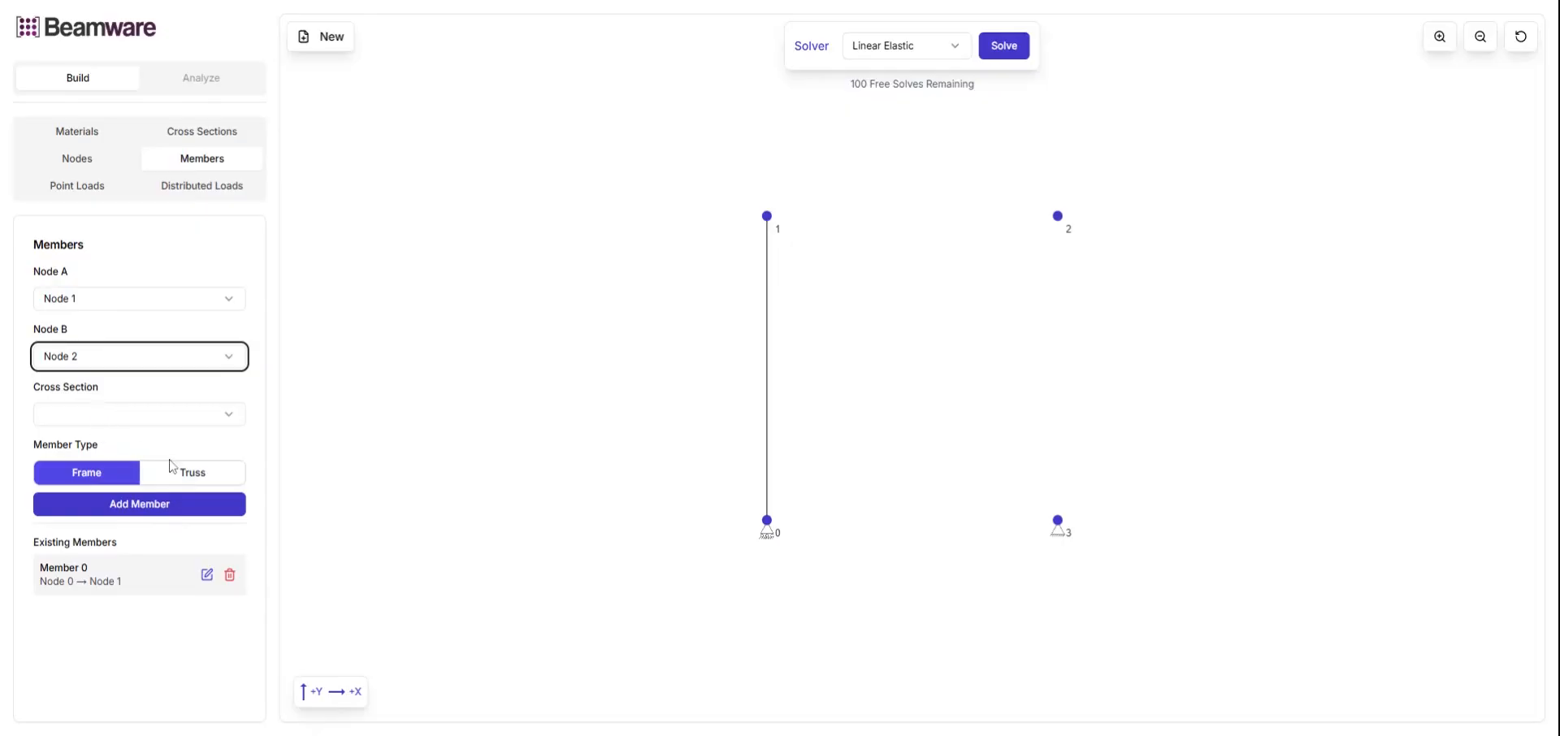
{"action": "left_click", "coordinate": [182, 473]}
{"action": "left_click", "coordinate": [124, 416]}
{"action": "left_click", "coordinate": [85, 443]}
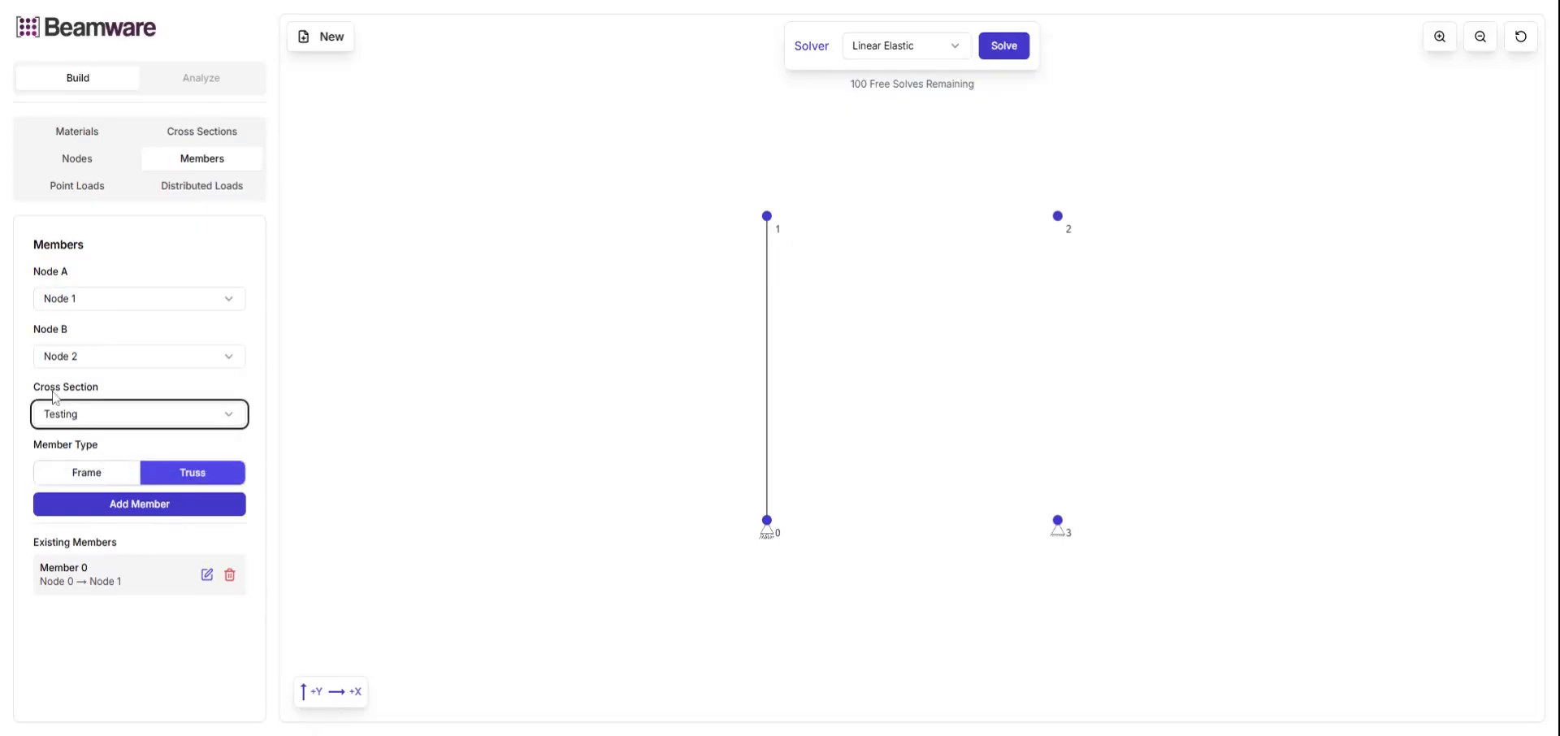
{"action": "left_click", "coordinate": [121, 507]}
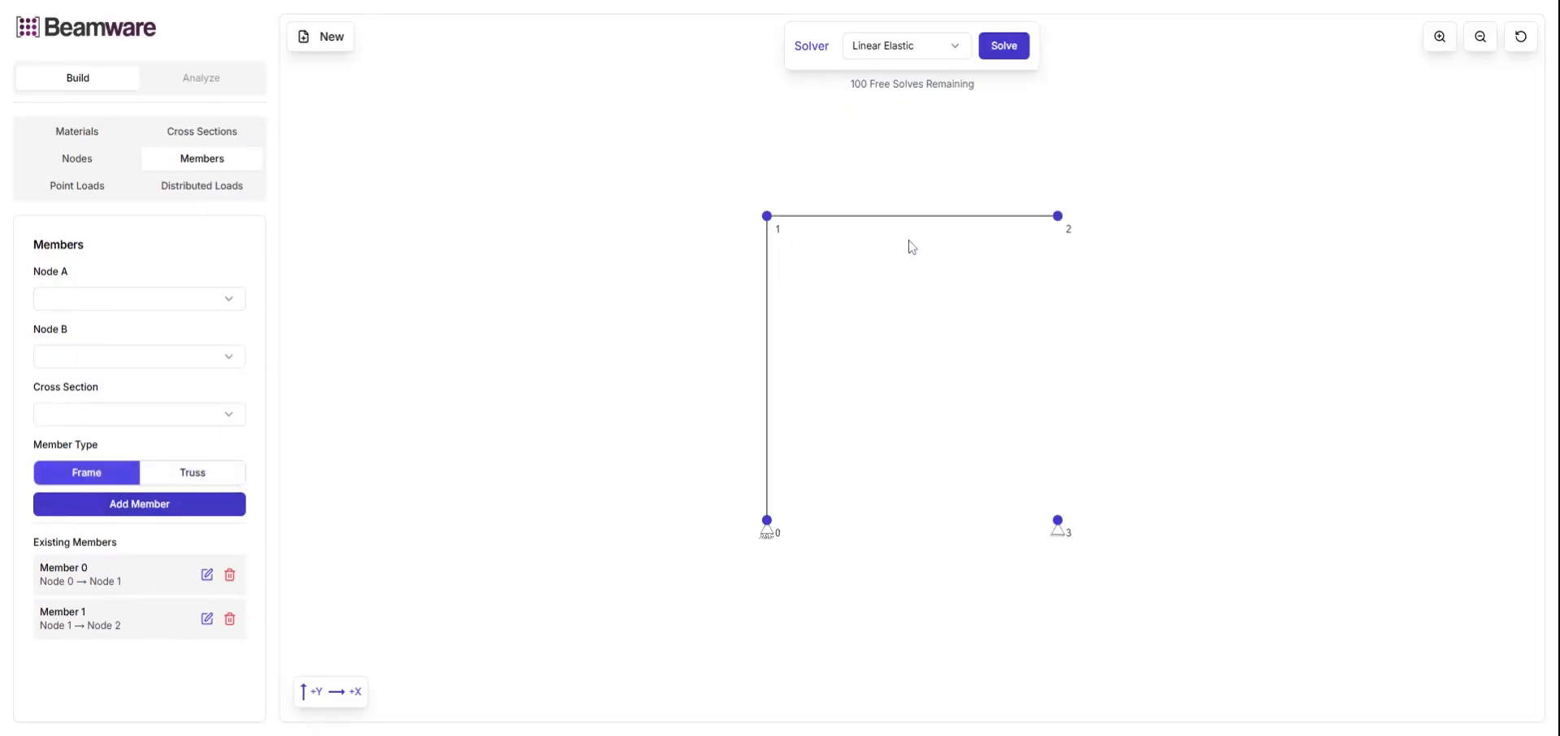
Add a frame member from Node 2 to Node 3 using the Testing cross section.
{"action": "left_click", "coordinate": [123, 301]}
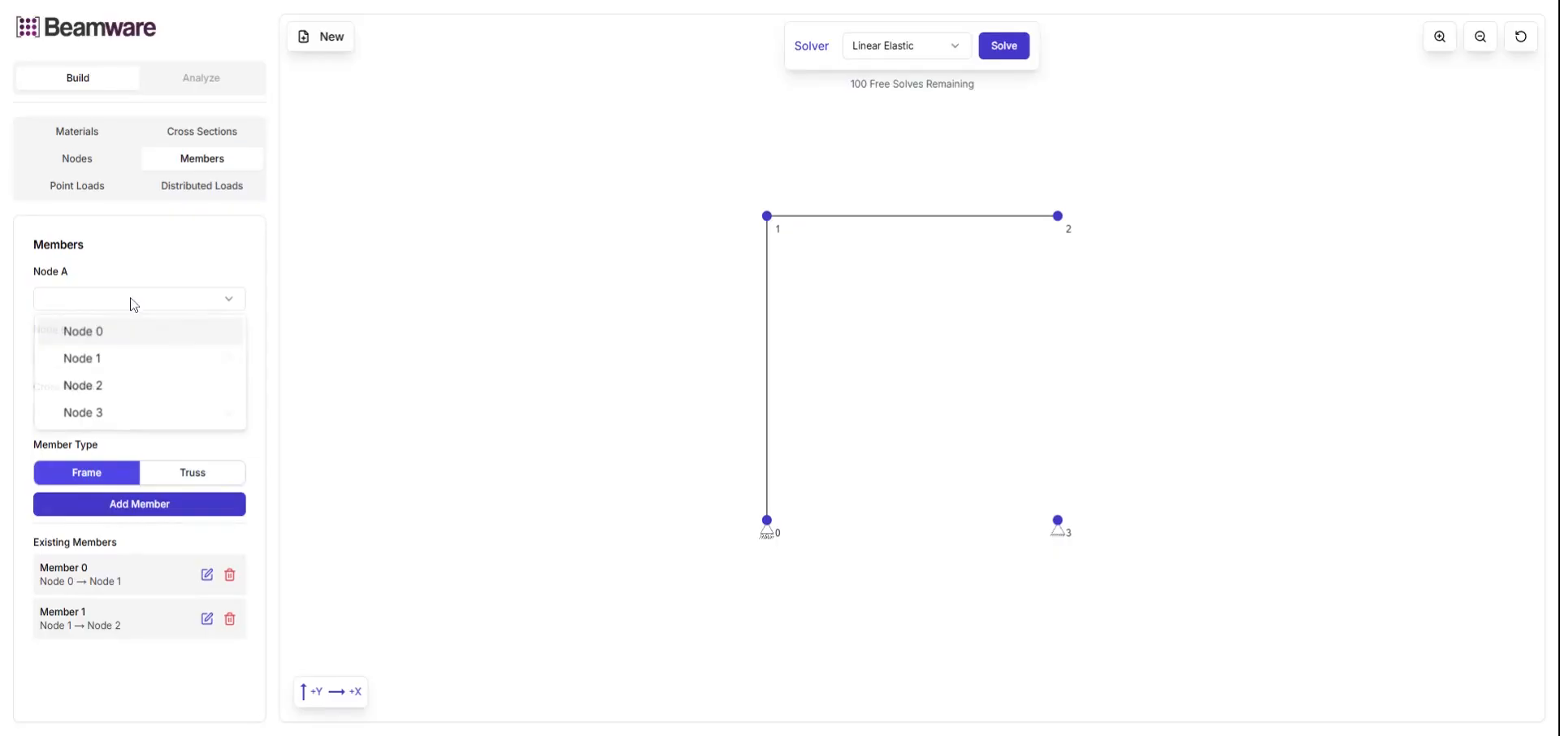
{"action": "left_click", "coordinate": [111, 389]}
{"action": "left_click", "coordinate": [107, 363]}
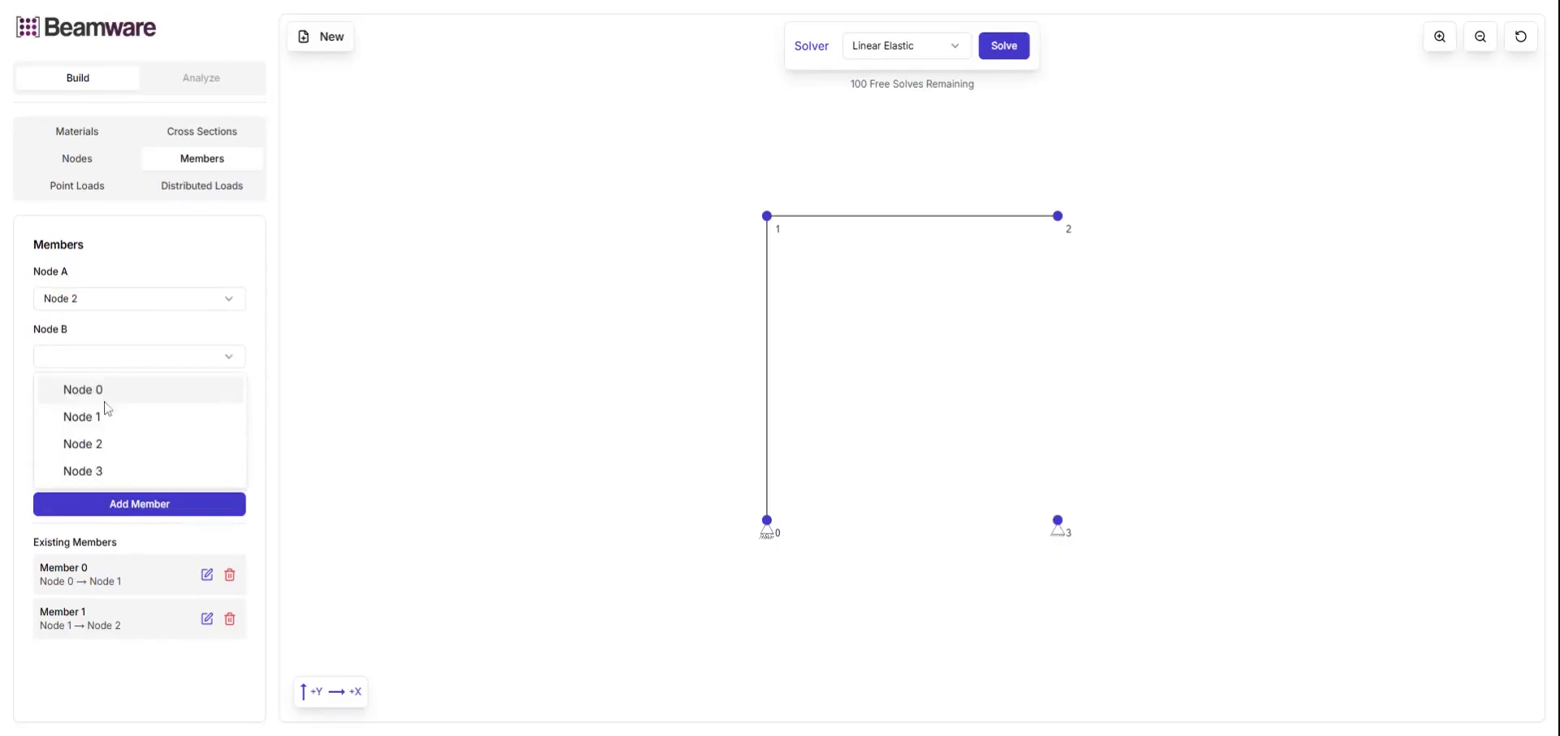
{"action": "left_click", "coordinate": [97, 473]}
{"action": "left_click", "coordinate": [92, 411]}
{"action": "left_click", "coordinate": [101, 444]}
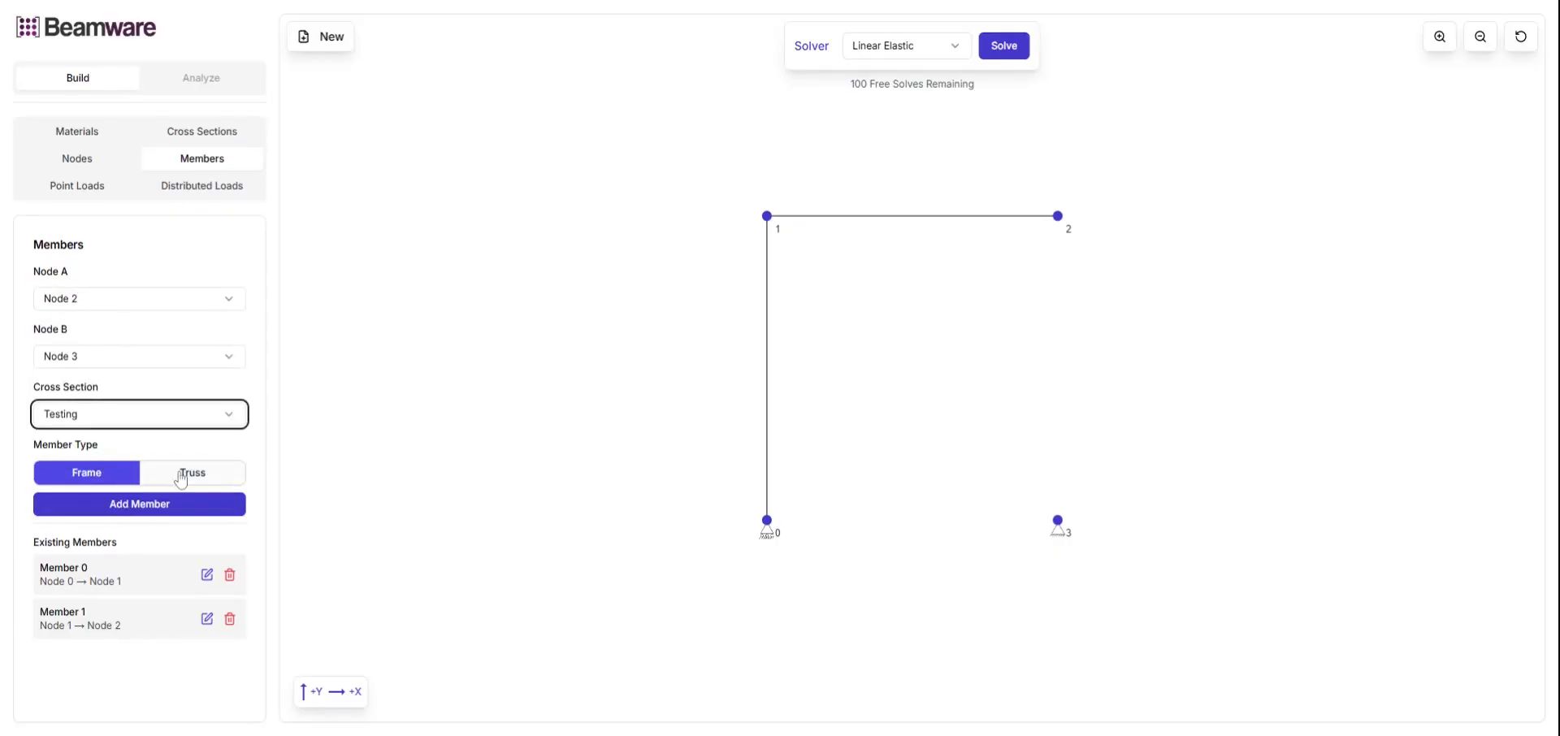
{"action": "left_click", "coordinate": [155, 505]}
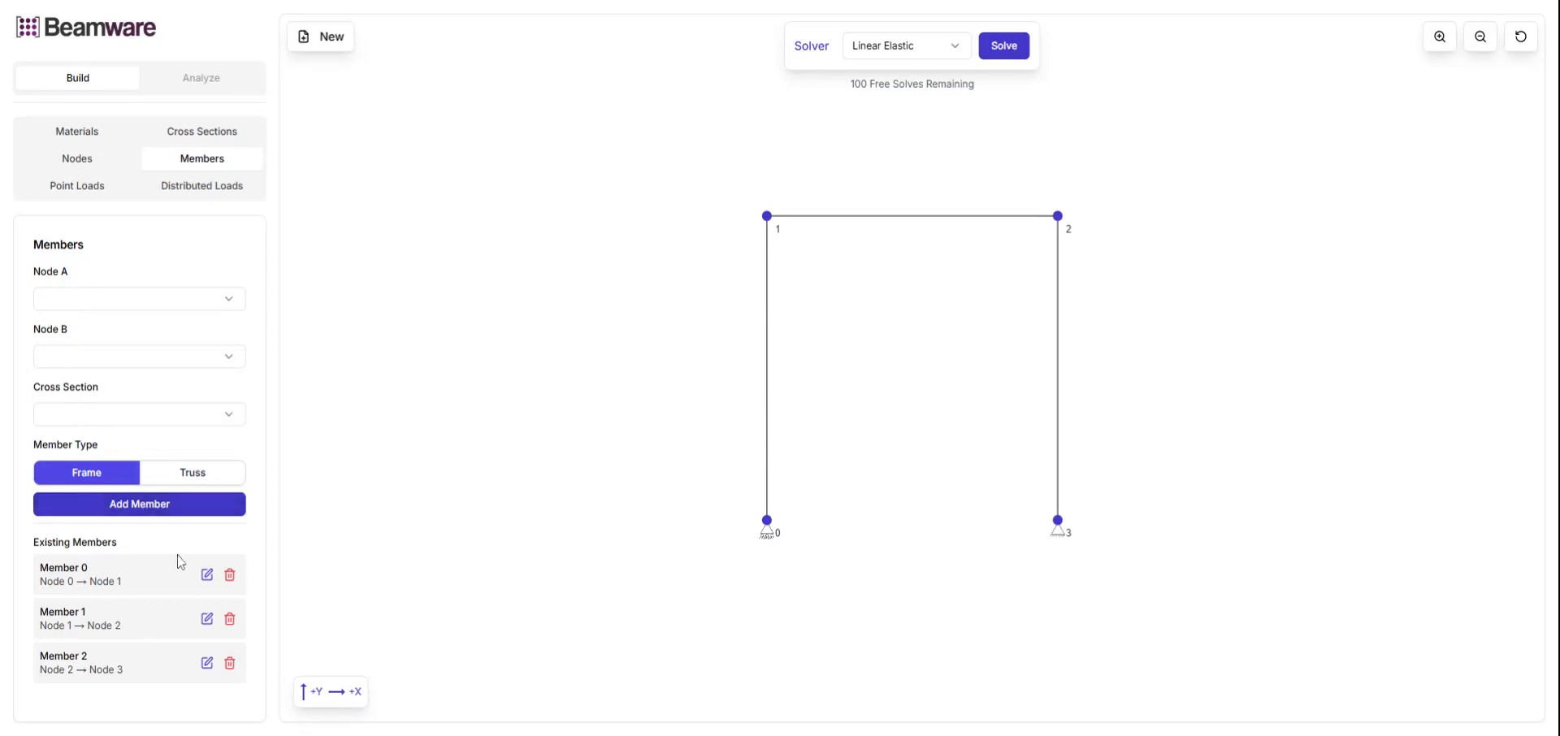
Add a distributed load on Member 1 from 0% to 50% with Force X 0 and Force Y -100 kN/m at start and end.
{"action": "left_click", "coordinate": [109, 193]}
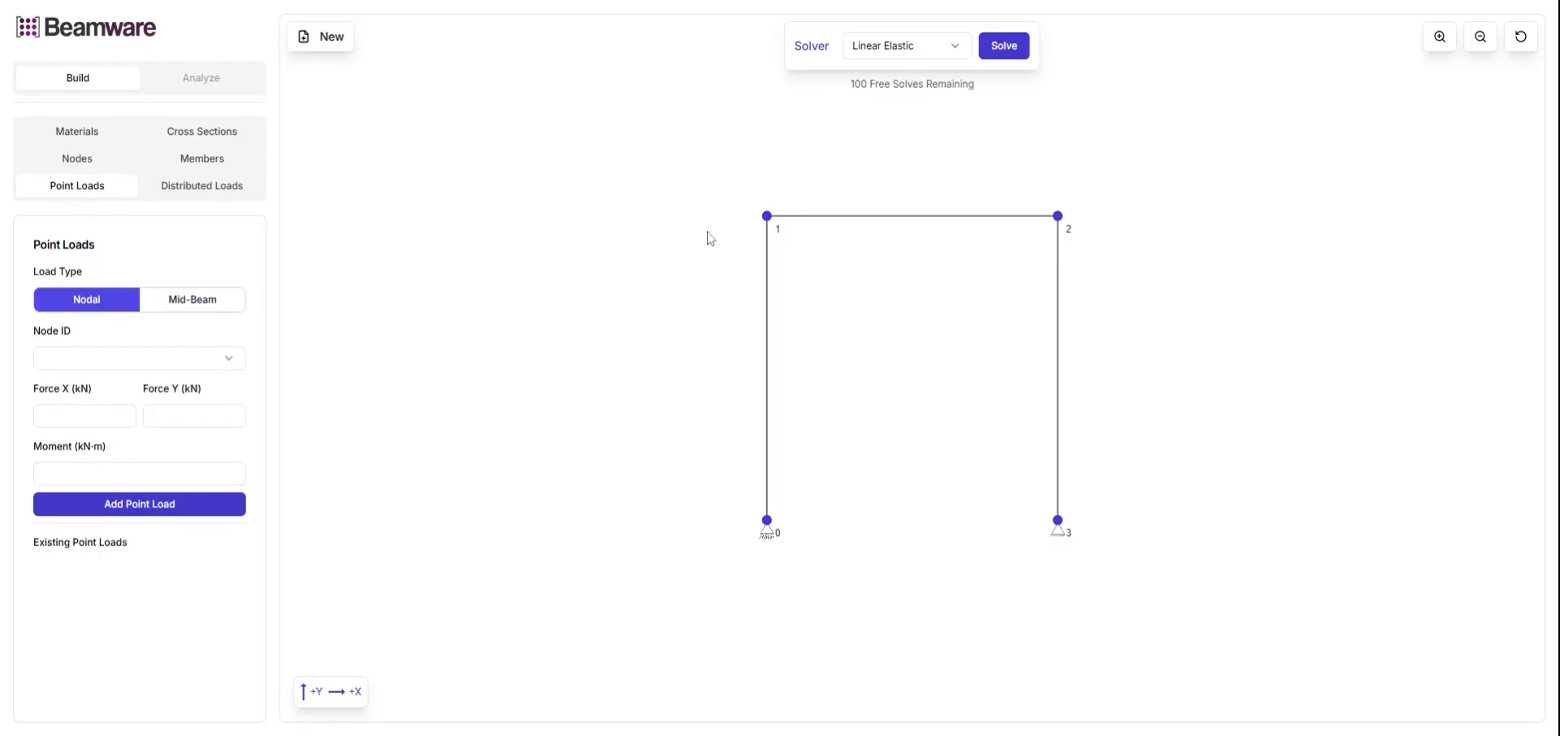
{"action": "left_click", "coordinate": [200, 306]}
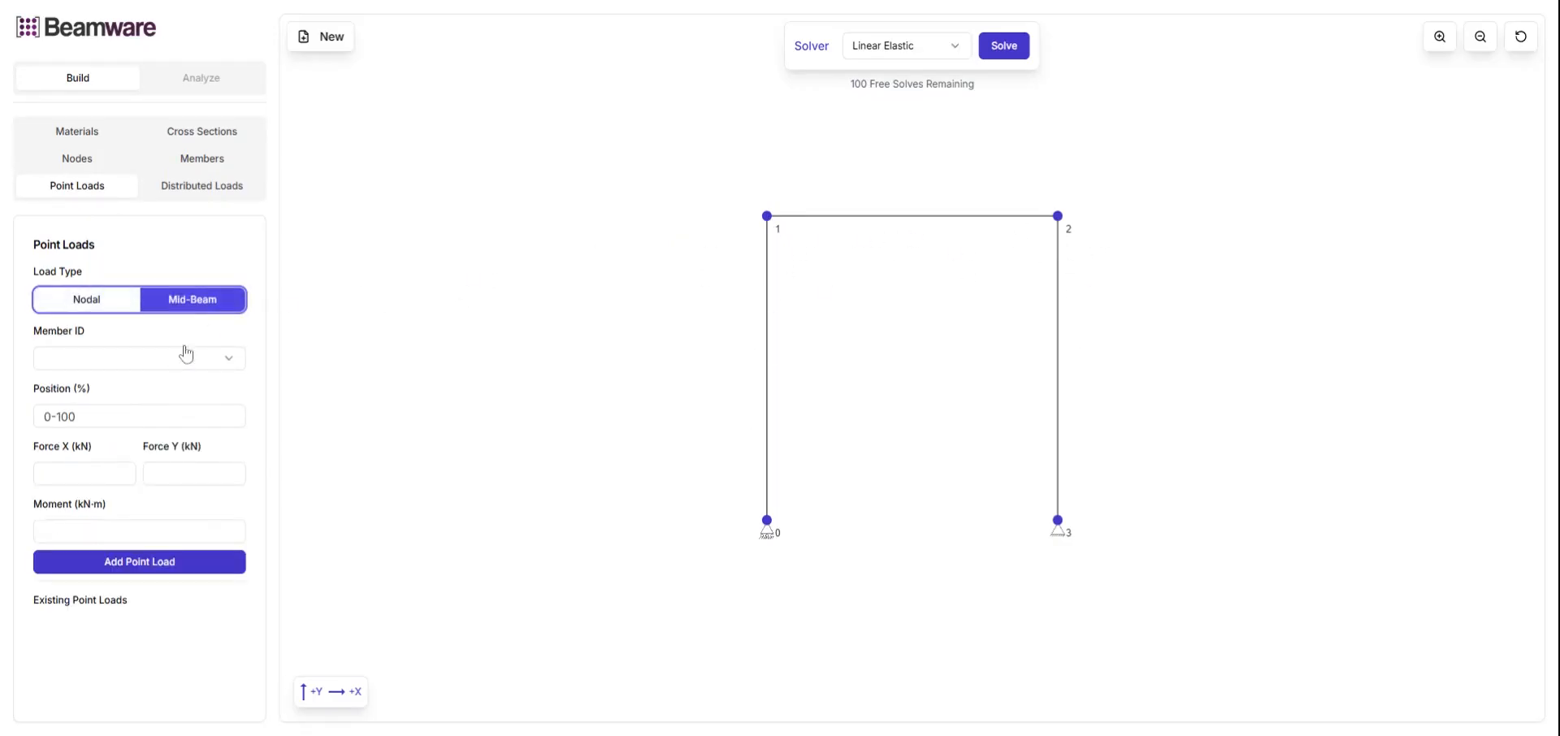
{"action": "left_click", "coordinate": [197, 192]}
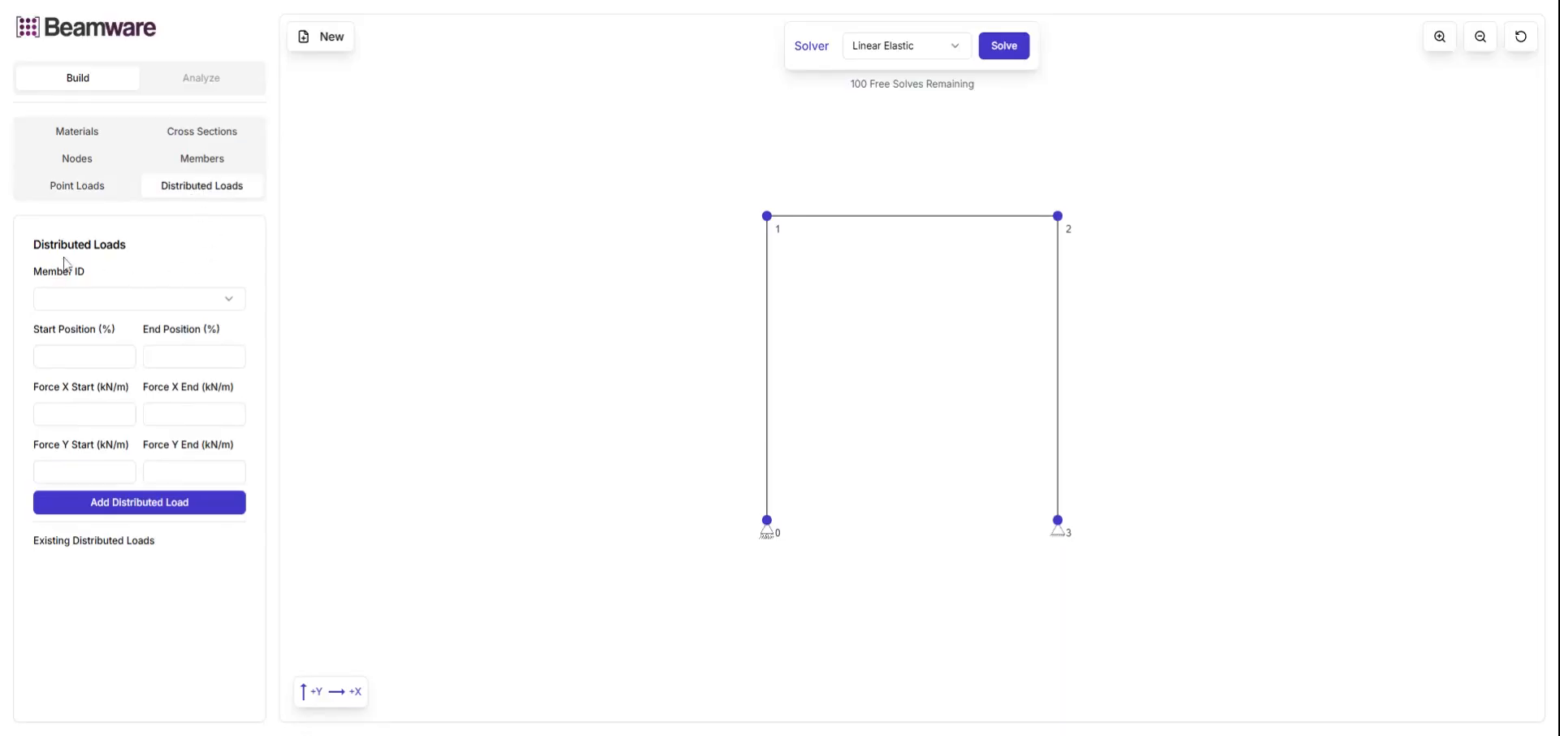
{"action": "left_click", "coordinate": [99, 307]}
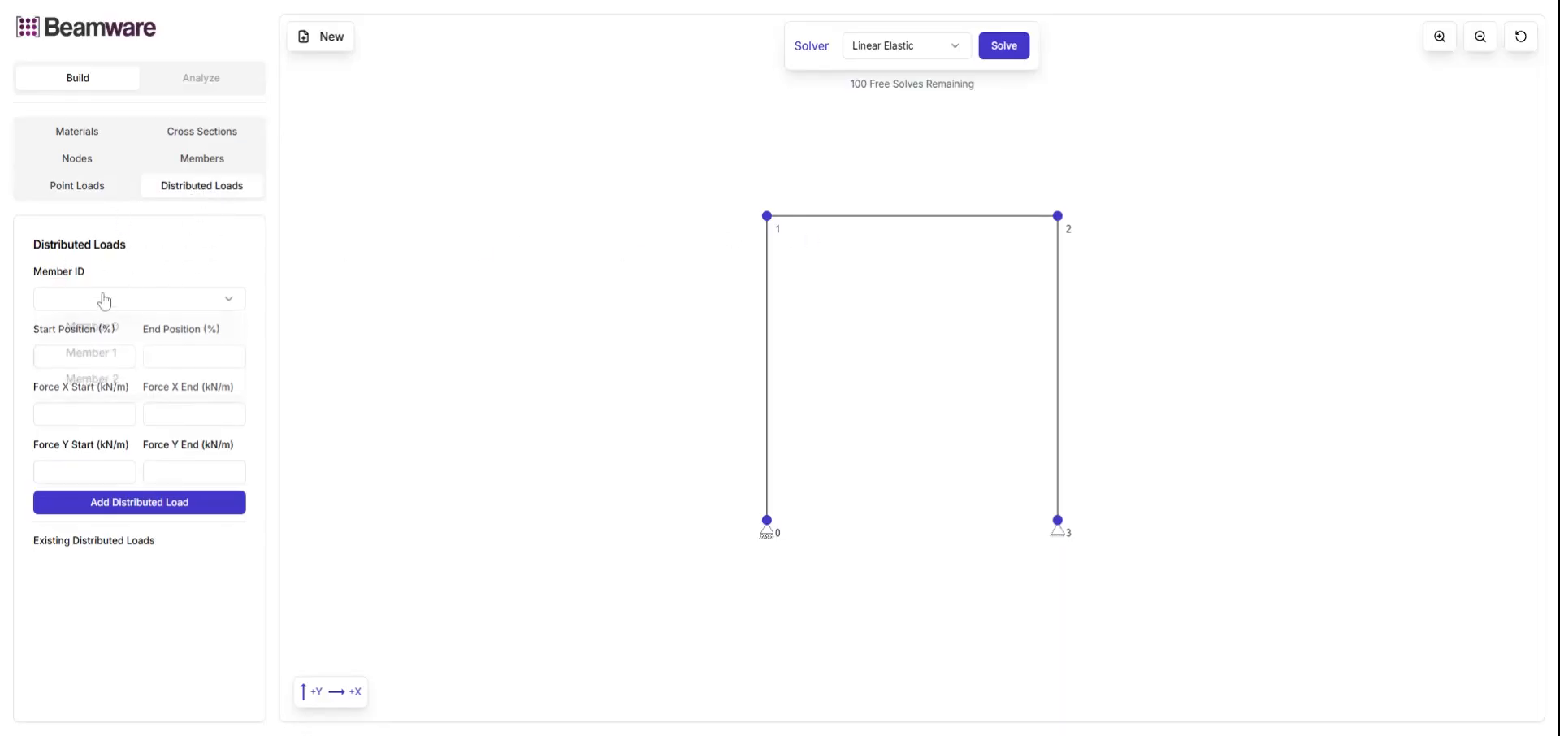
{"action": "left_click", "coordinate": [104, 358]}
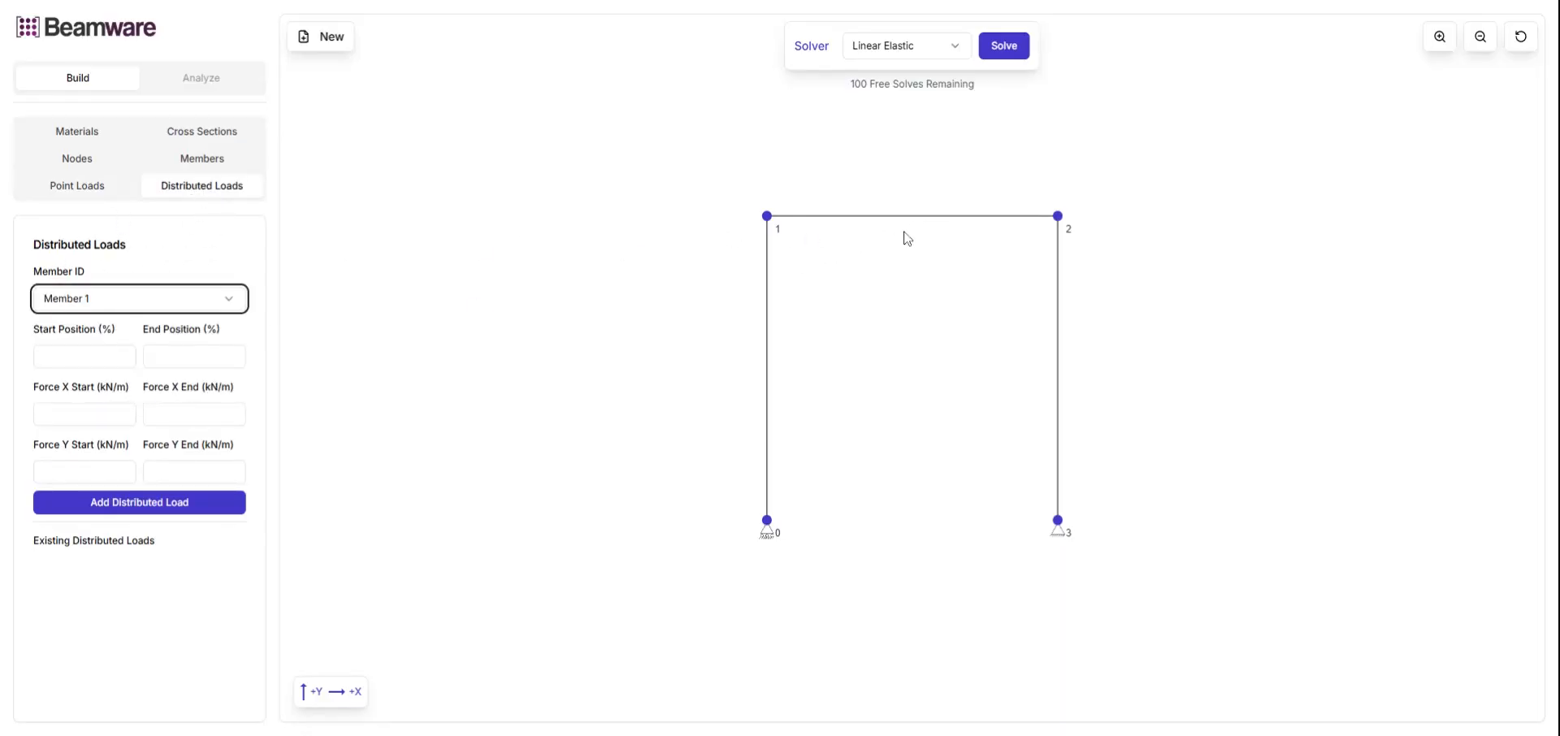
{"action": "left_click", "coordinate": [73, 356]}
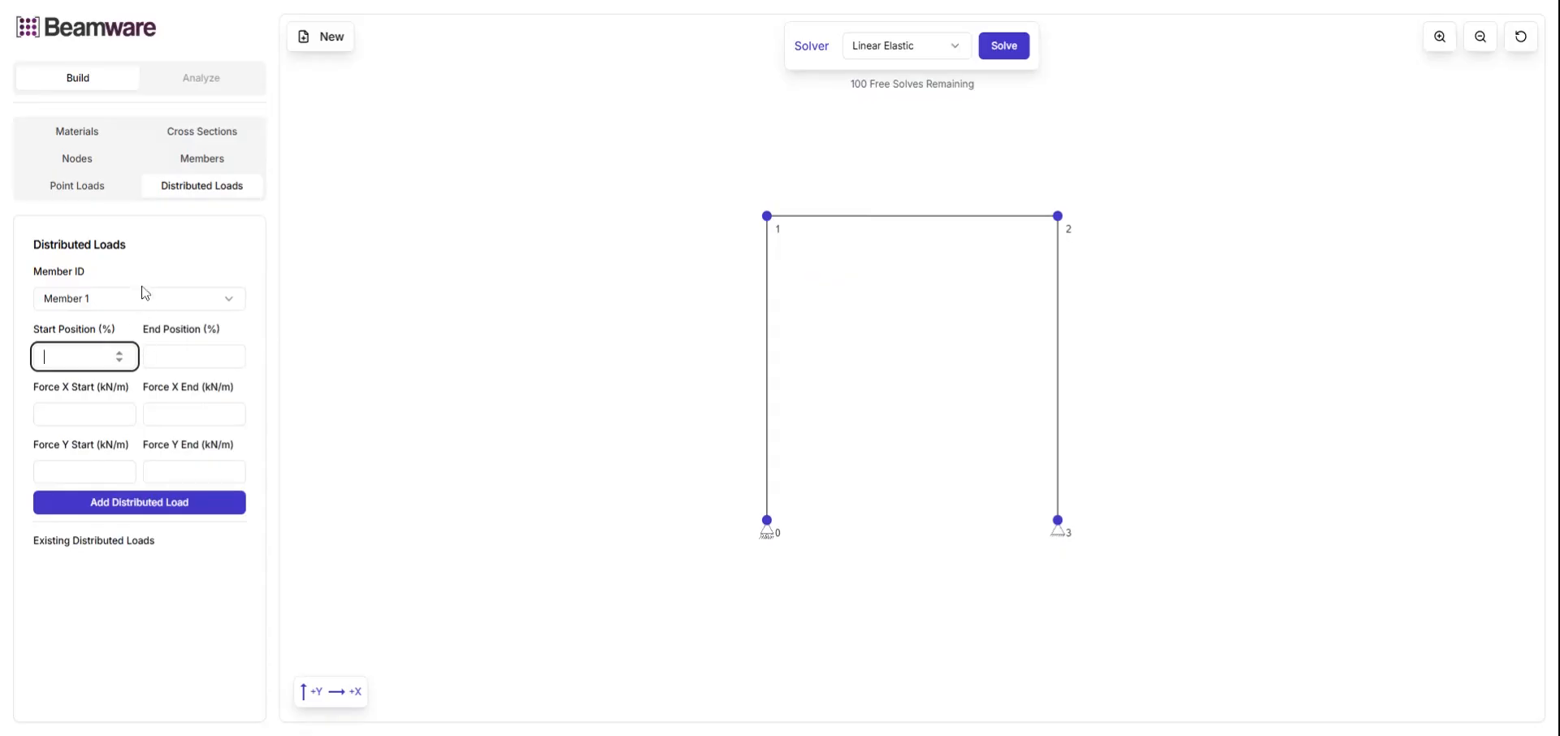
{"action": "type", "text": "0"}
{"action": "left_click", "coordinate": [226, 358]}
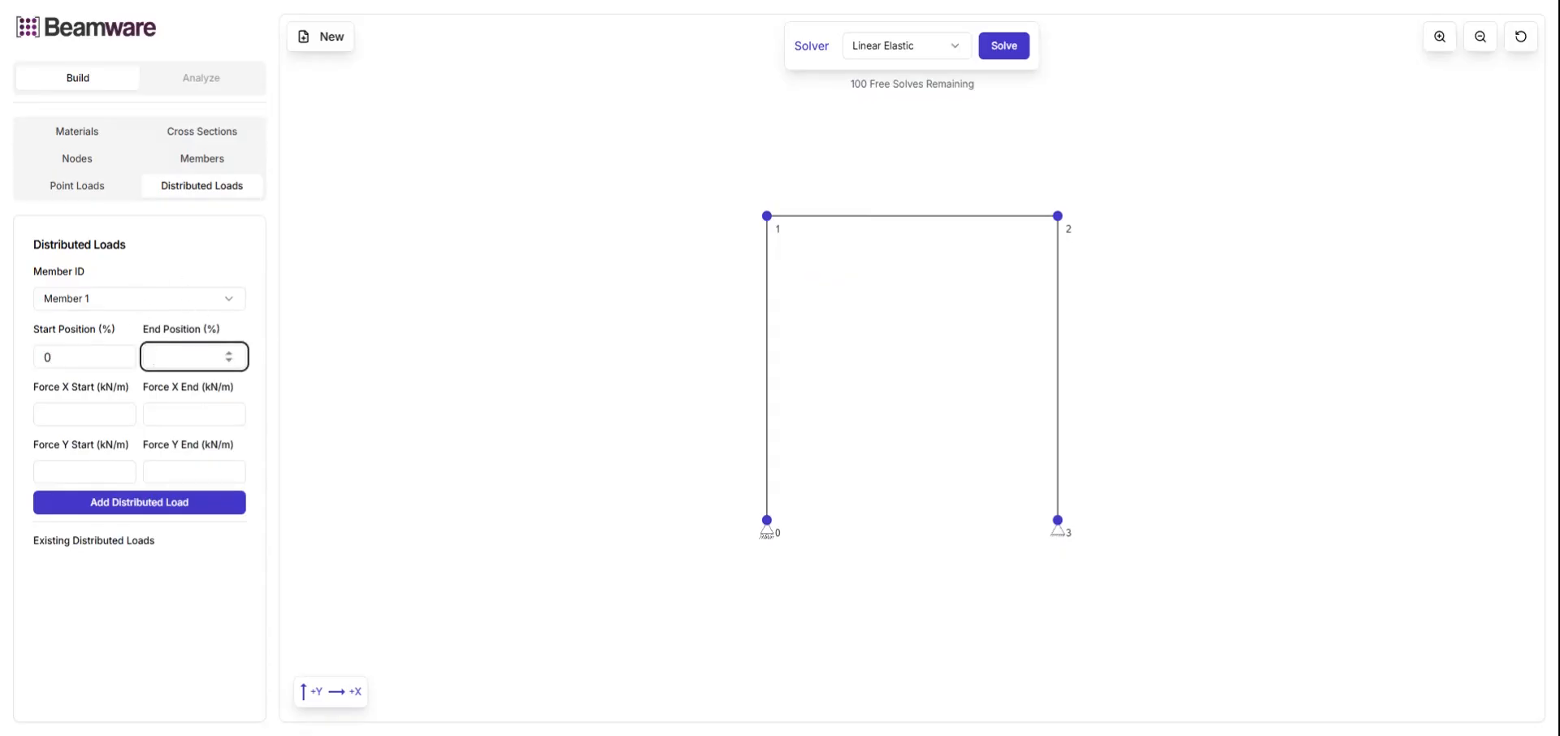
{"action": "left_click", "coordinate": [115, 408]}
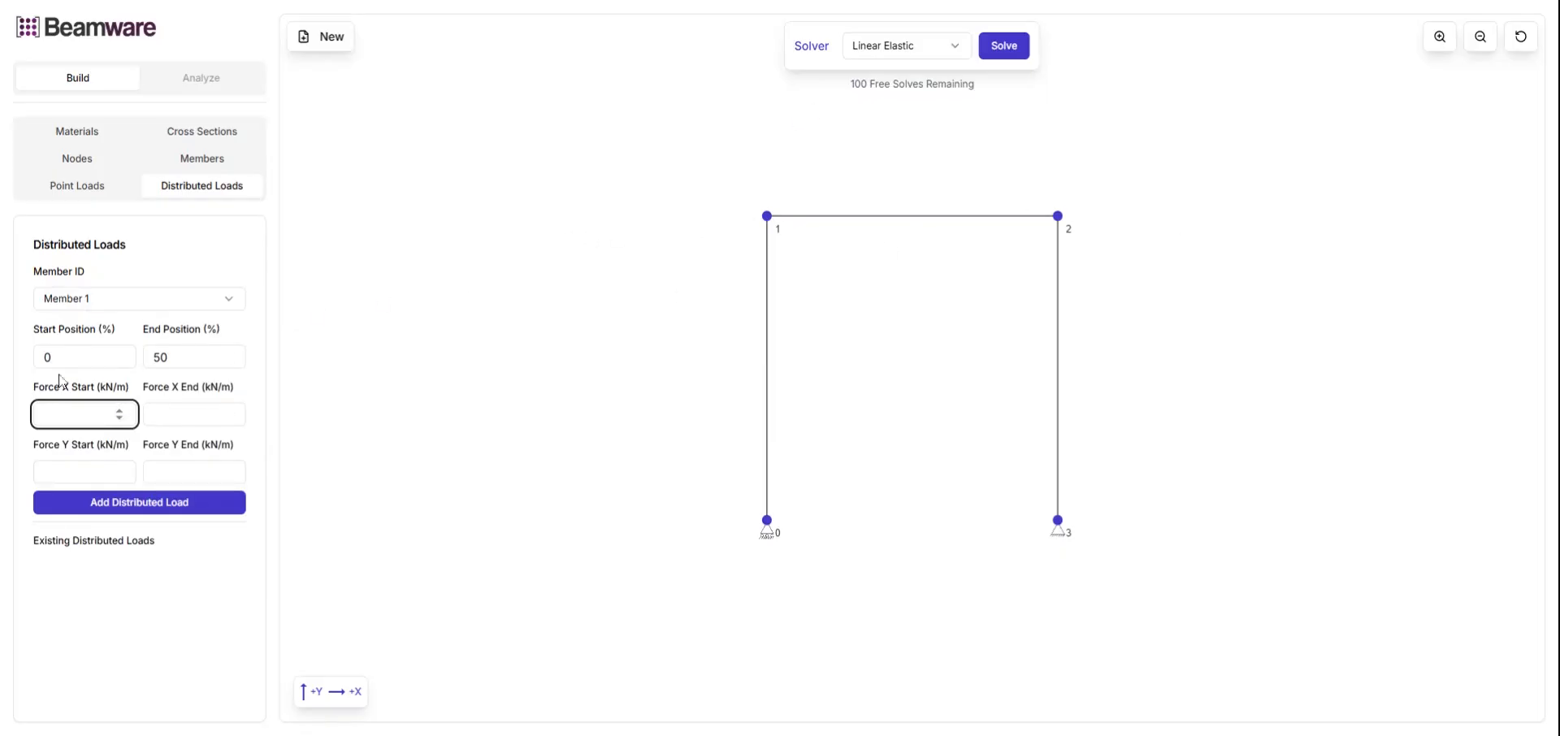
{"action": "type", "text": "0"}
{"action": "left_click", "coordinate": [157, 418]}
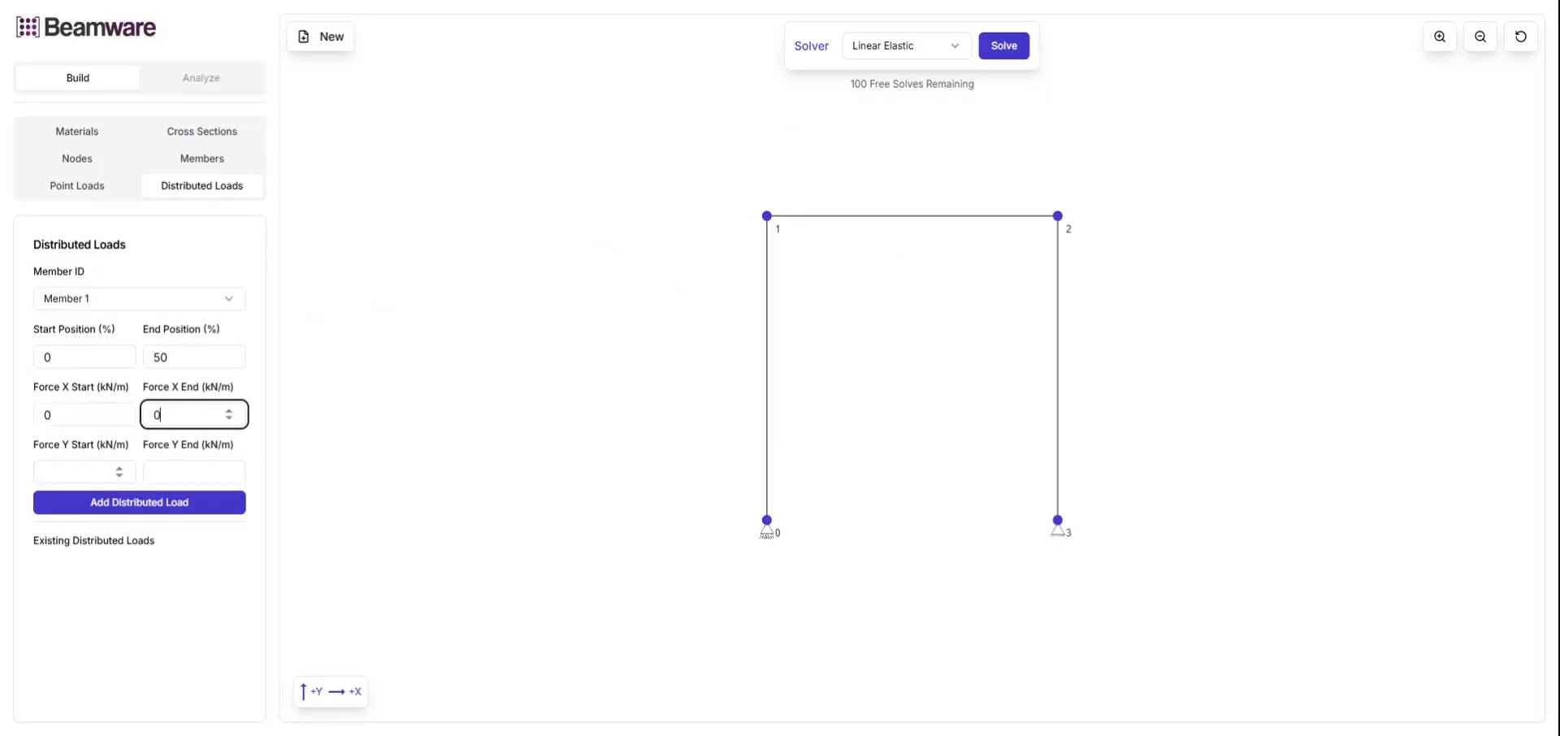
{"action": "left_click", "coordinate": [82, 472]}
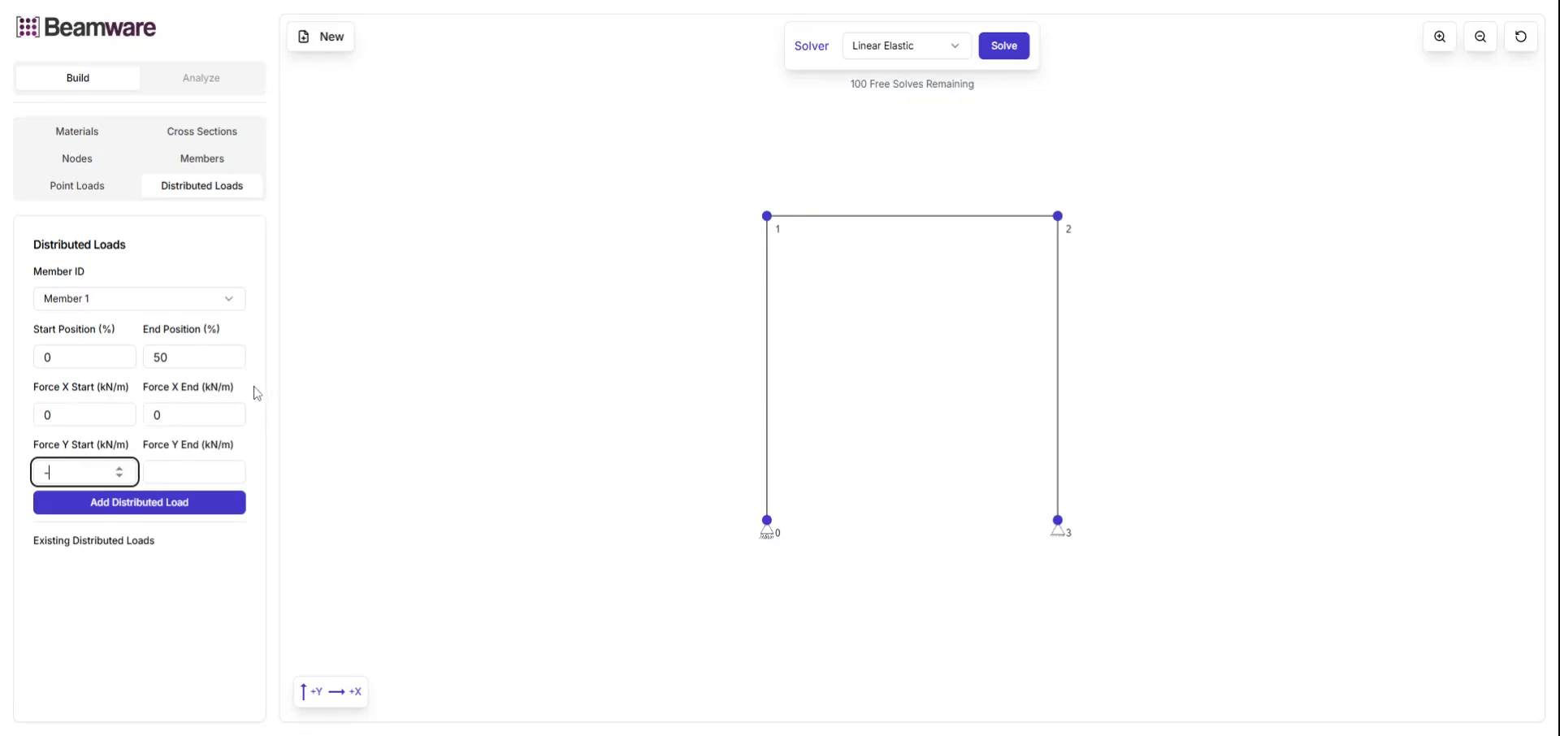
{"action": "key", "text": "Tab"}
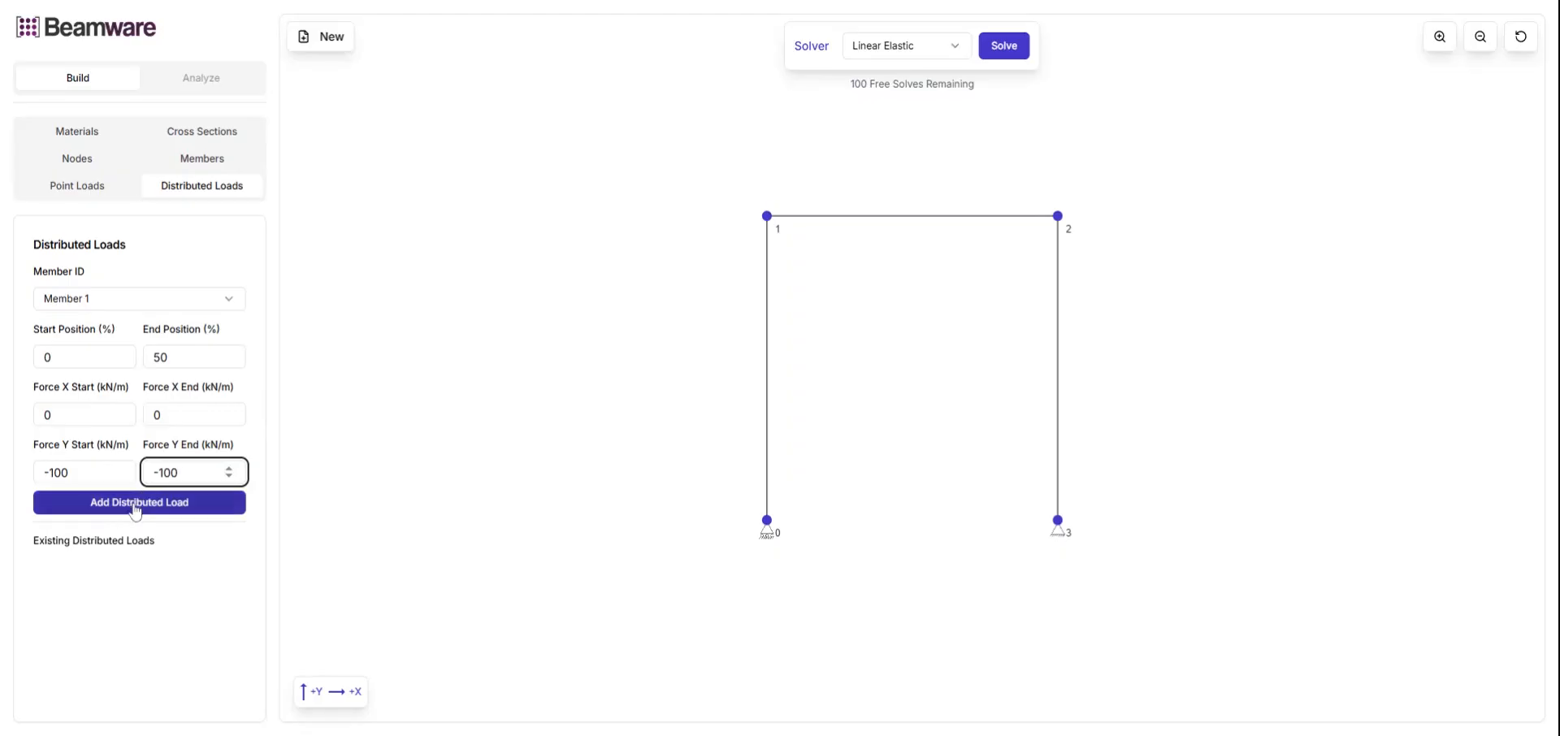
{"action": "left_click", "coordinate": [104, 505]}
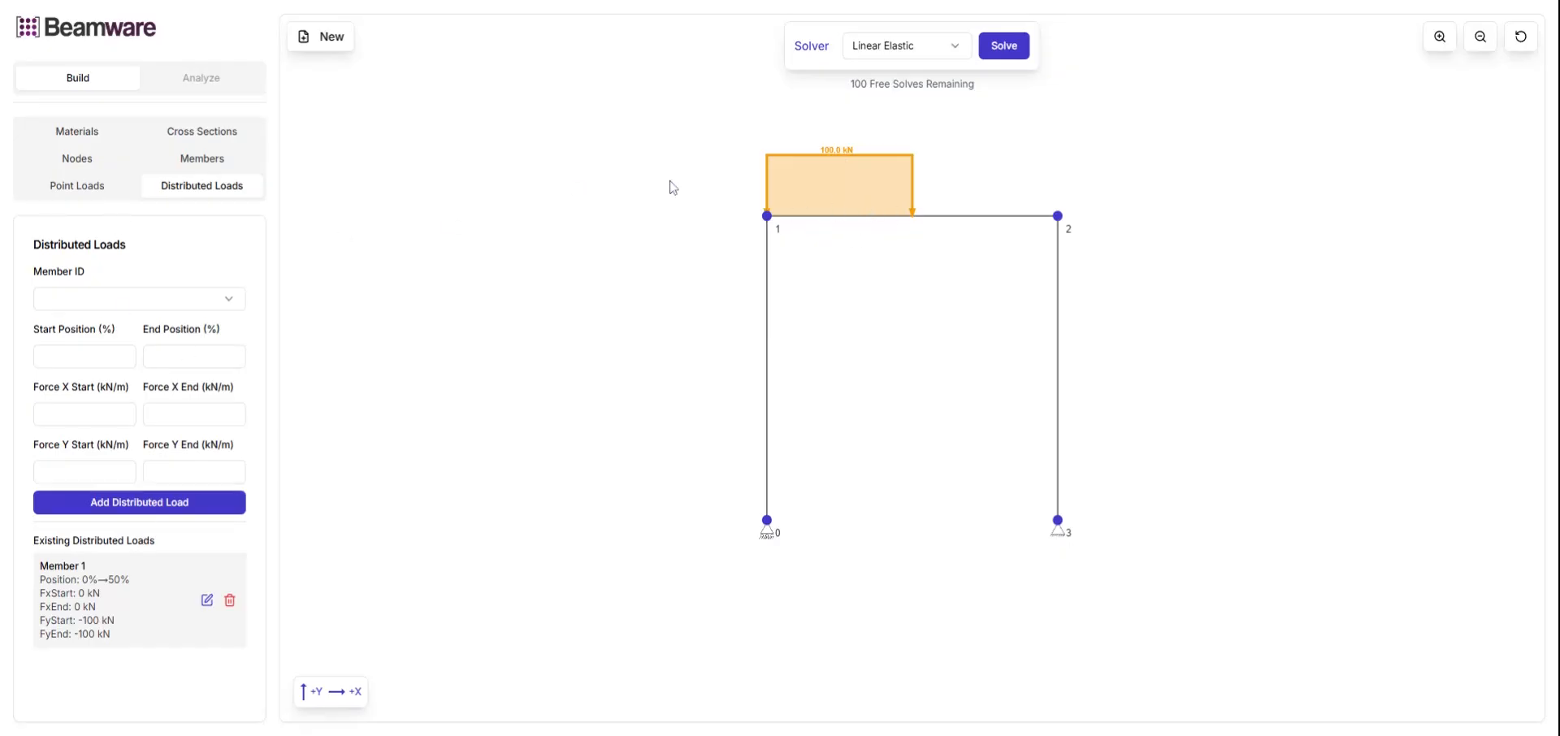
Try to solve the structure with the Linear Elastic solver.
{"action": "left_click", "coordinate": [1004, 47]}
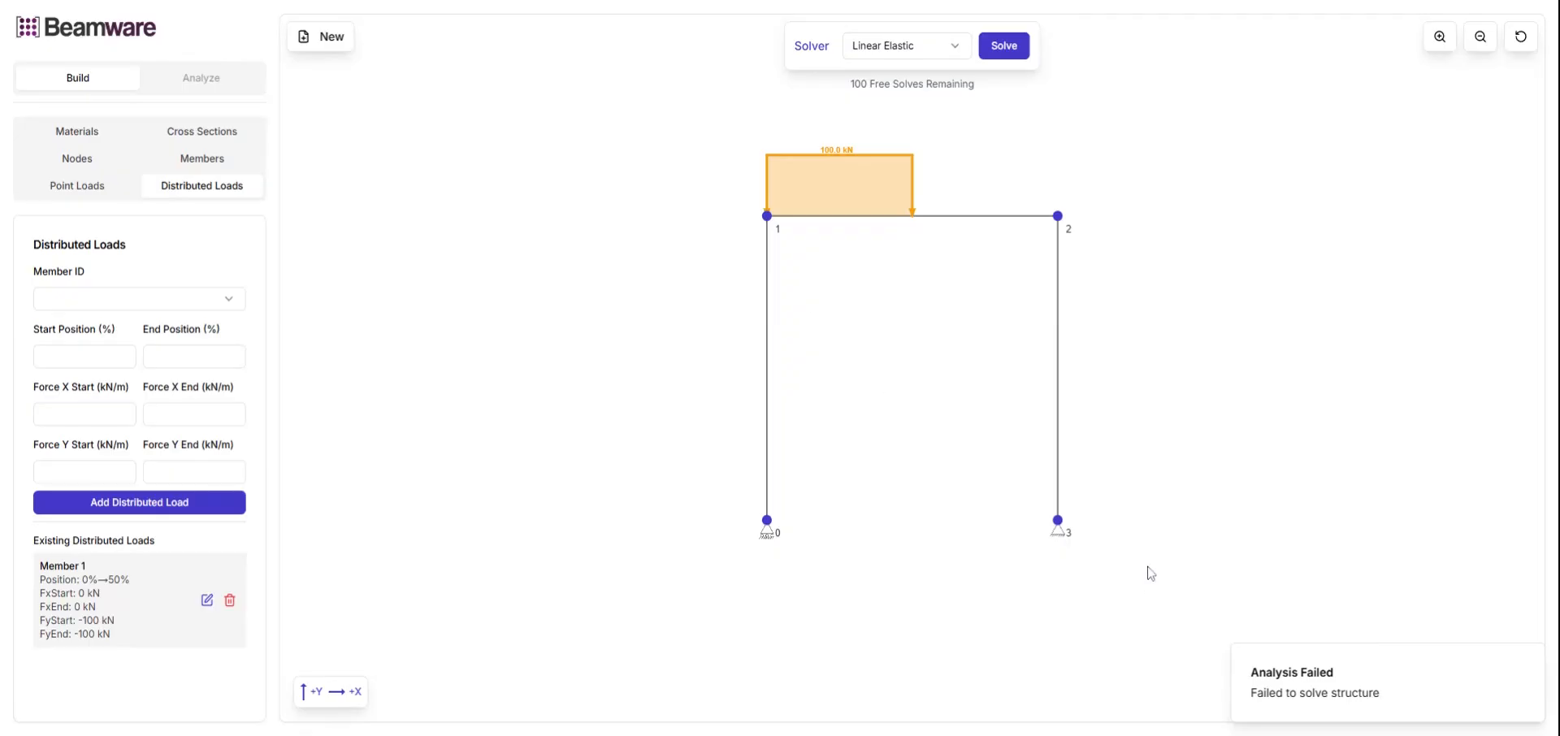
{"action": "left_click", "coordinate": [99, 195]}
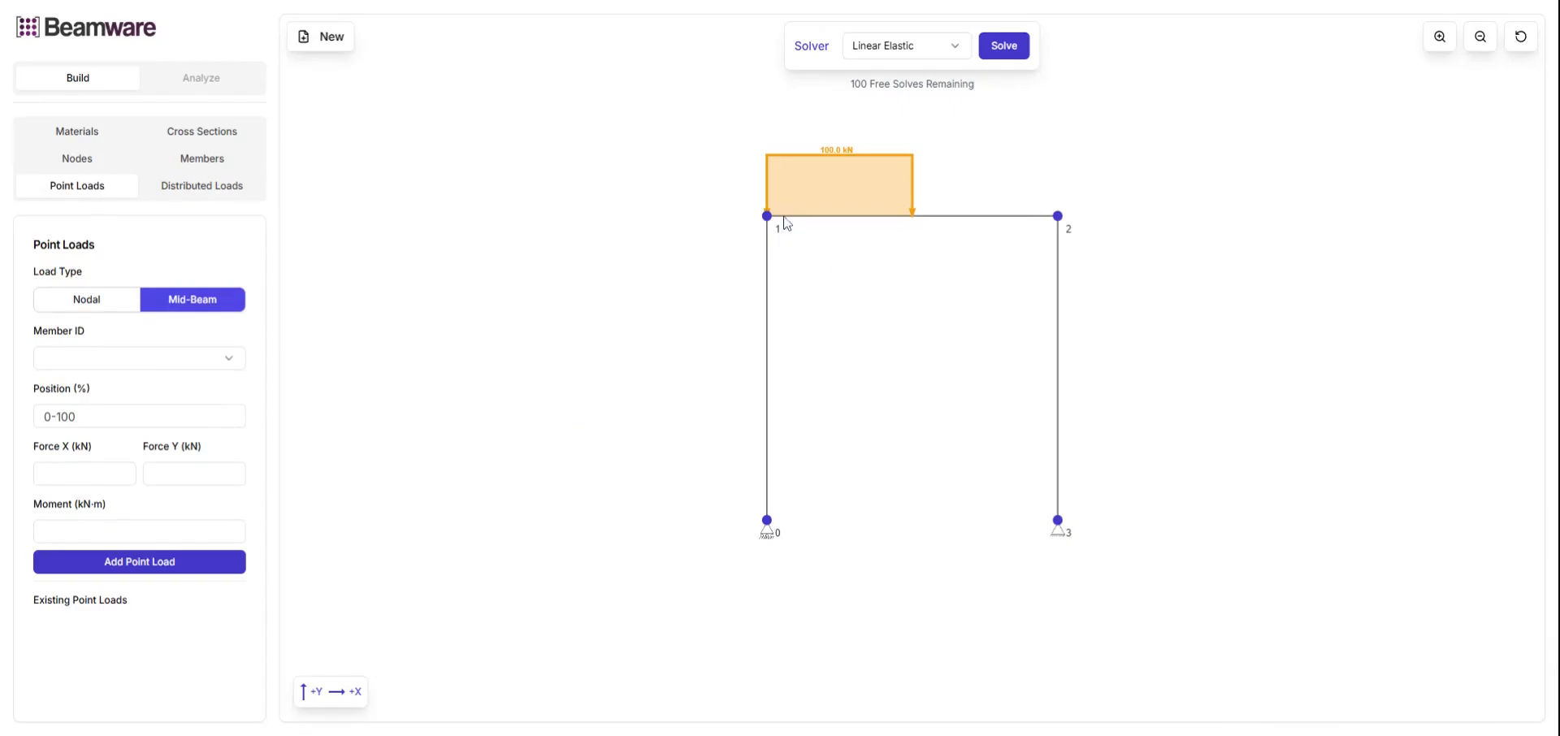
Change node 0's support from roller to fixed.
{"action": "left_click", "coordinate": [110, 160]}
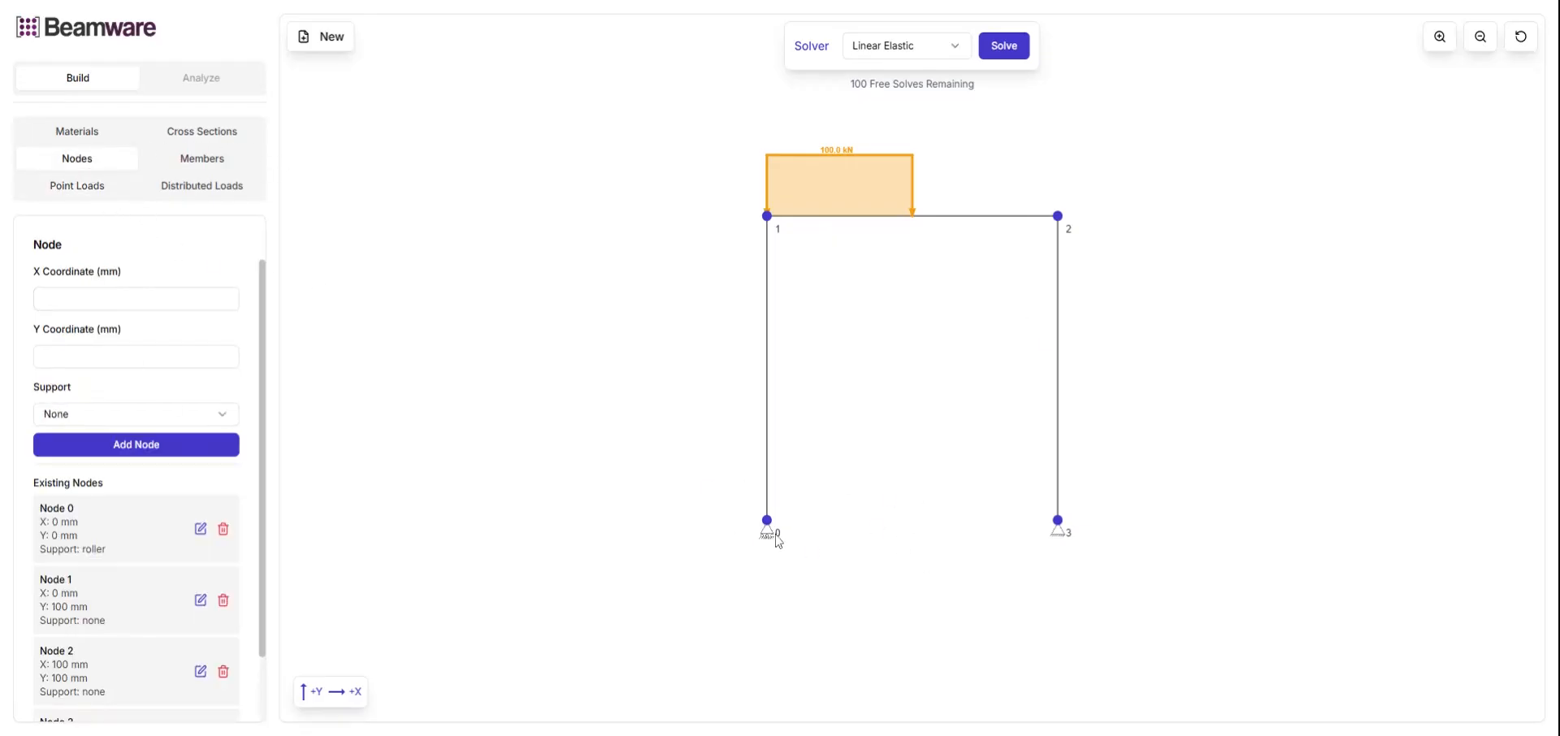
{"action": "left_click", "coordinate": [200, 532]}
{"action": "scroll", "coordinate": [127, 529], "scroll_direction": "down", "scroll_amount": 3}
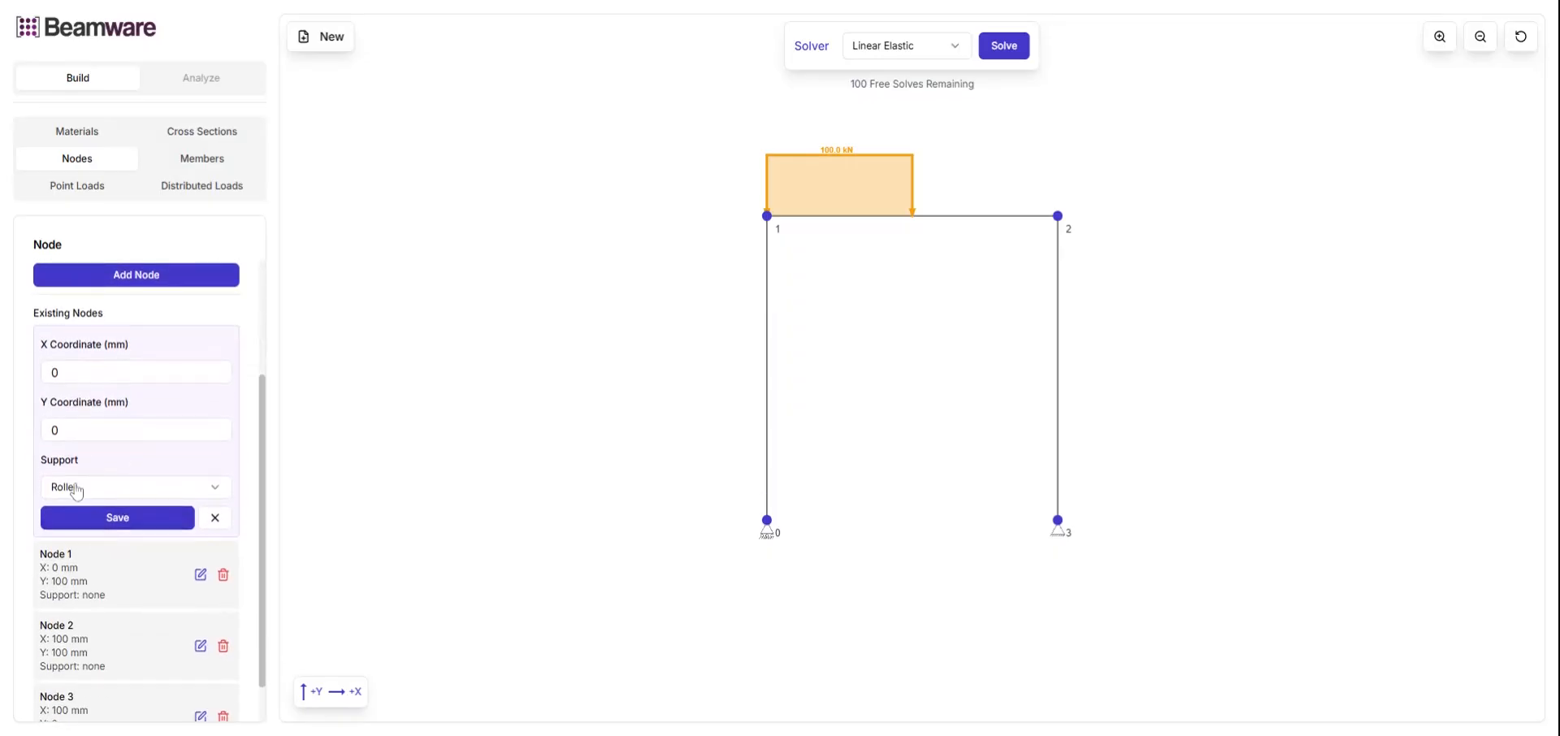
{"action": "left_click", "coordinate": [79, 491]}
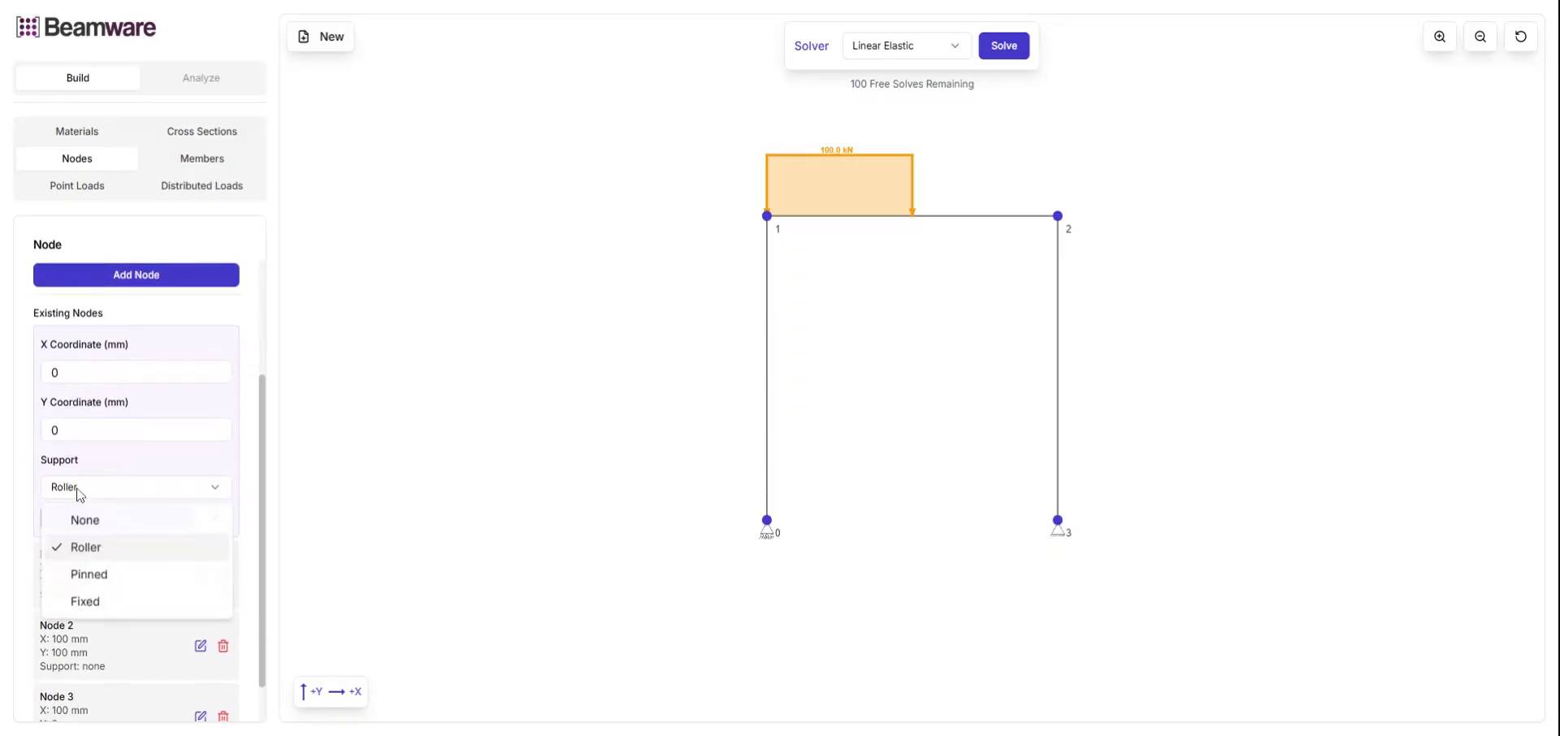
{"action": "left_click", "coordinate": [93, 604]}
{"action": "left_click", "coordinate": [110, 524]}
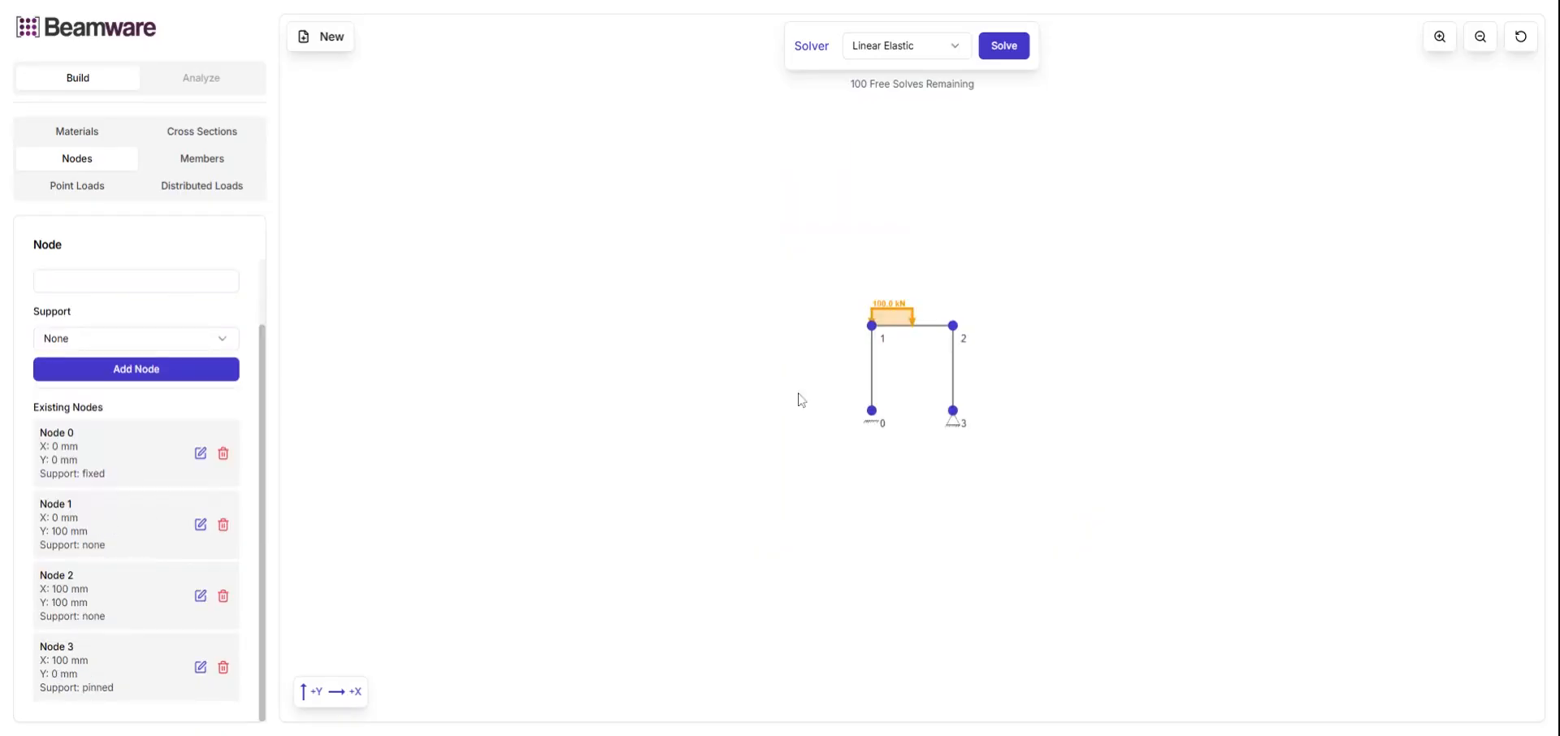
Solve the structure with the Linear Elastic solver.
{"action": "left_click", "coordinate": [1442, 47]}
{"action": "left_click", "coordinate": [1442, 47]}
{"action": "left_click", "coordinate": [1441, 46]}
{"action": "left_click", "coordinate": [1440, 46]}
{"action": "left_click", "coordinate": [1440, 44]}
{"action": "left_click", "coordinate": [1440, 43]}
{"action": "left_click", "coordinate": [1439, 44]}
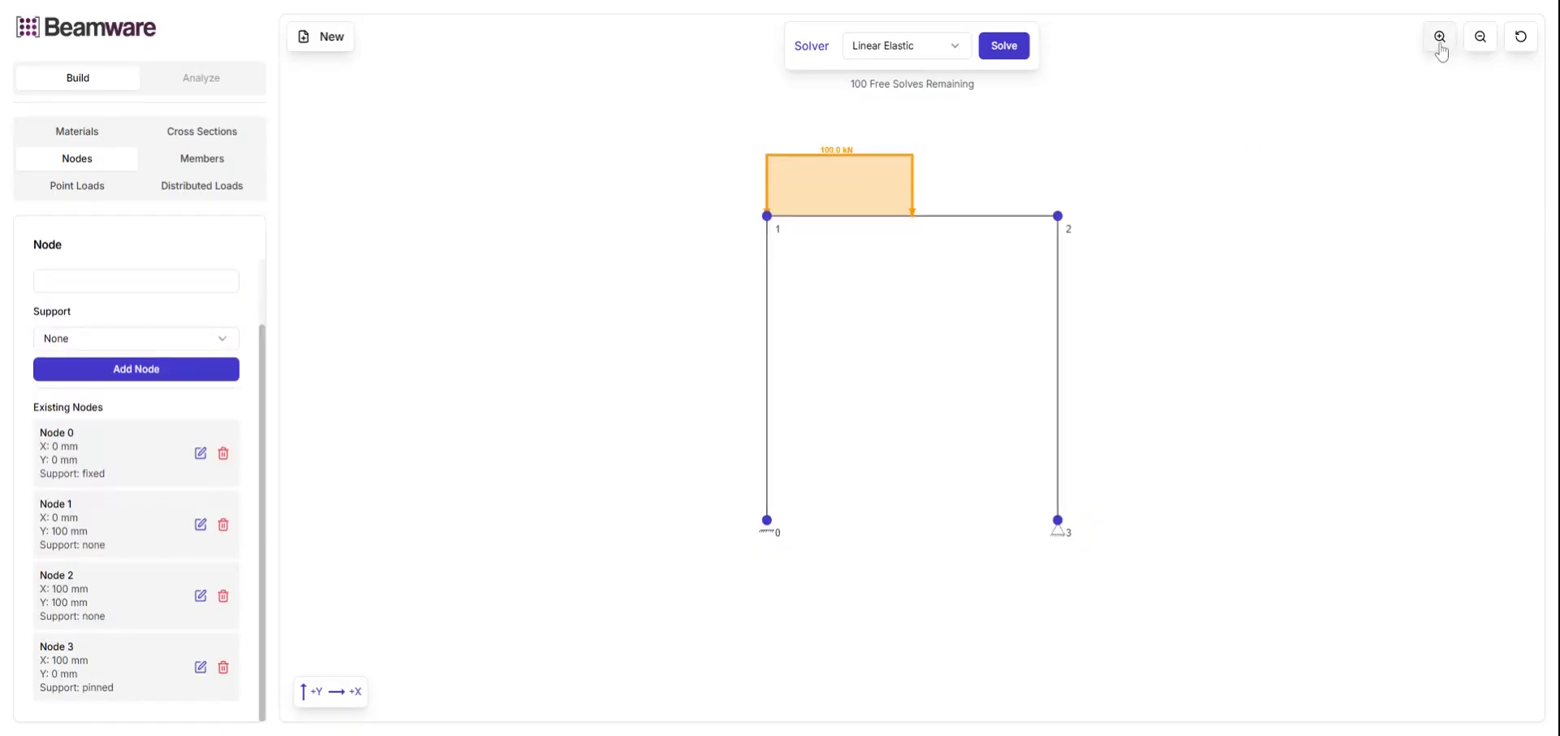
{"action": "left_click", "coordinate": [1440, 44]}
{"action": "left_click", "coordinate": [1014, 47]}
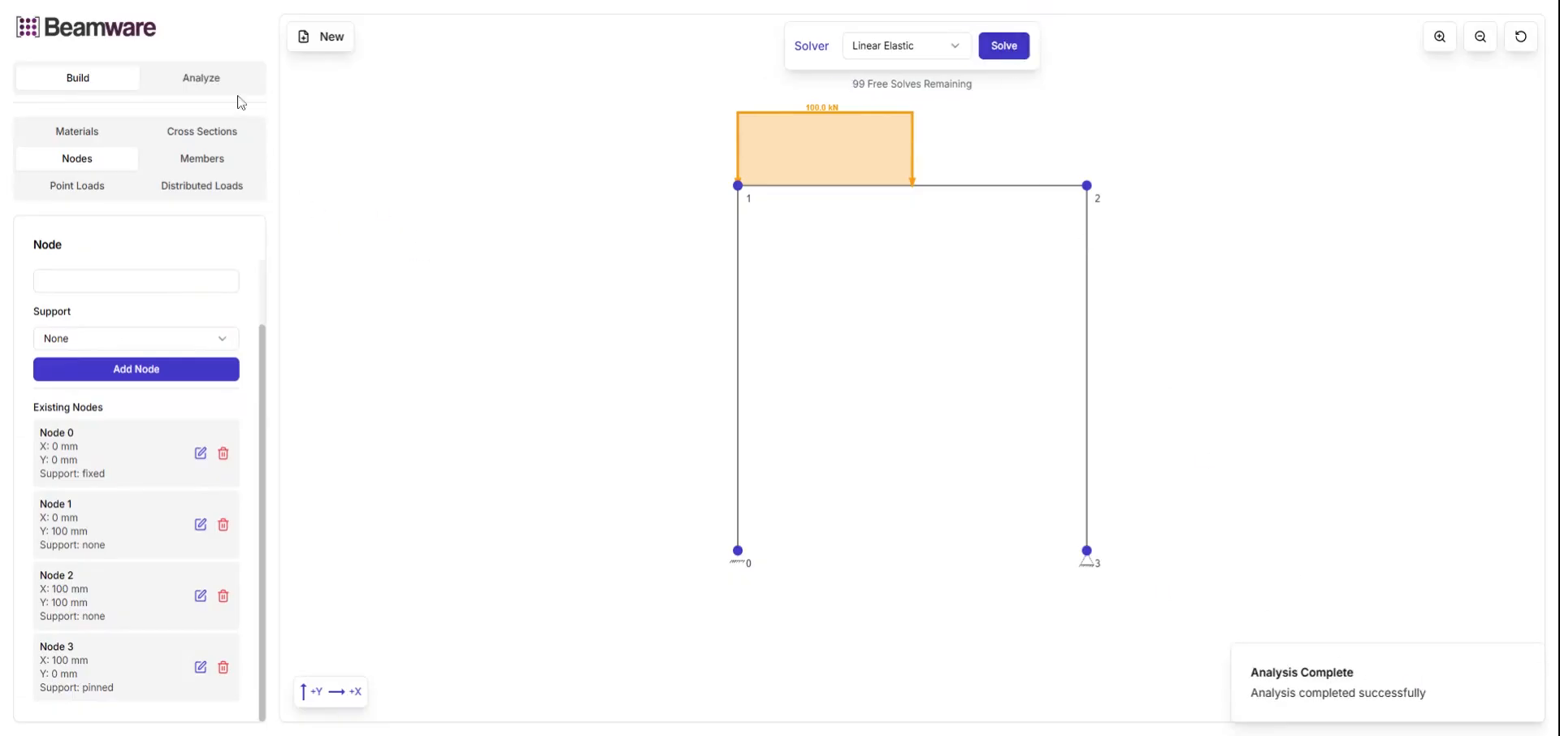
Open the analysis results and examine the bending moment diagram and per-member moment values.
{"action": "left_click", "coordinate": [207, 81]}
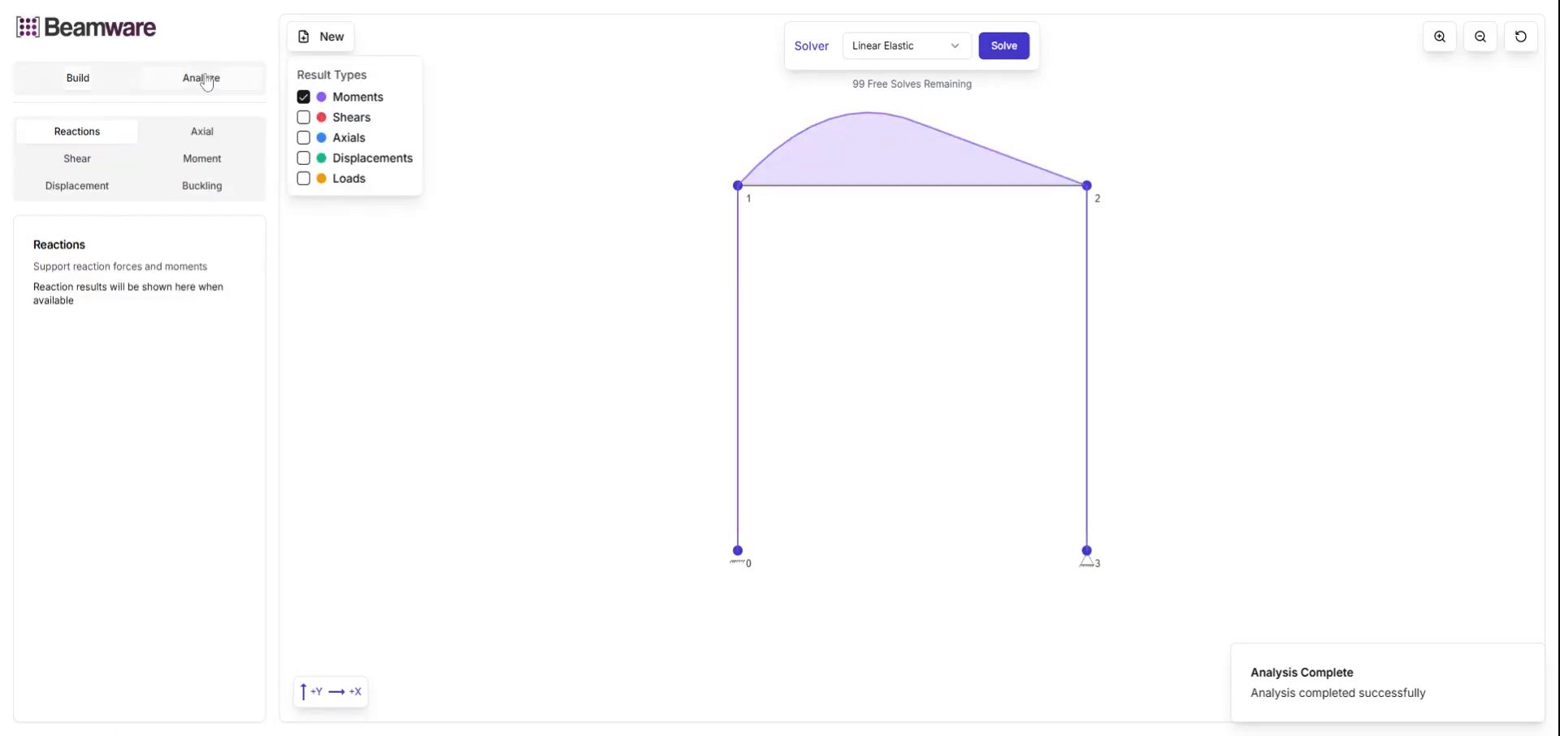
{"action": "left_click", "coordinate": [905, 50]}
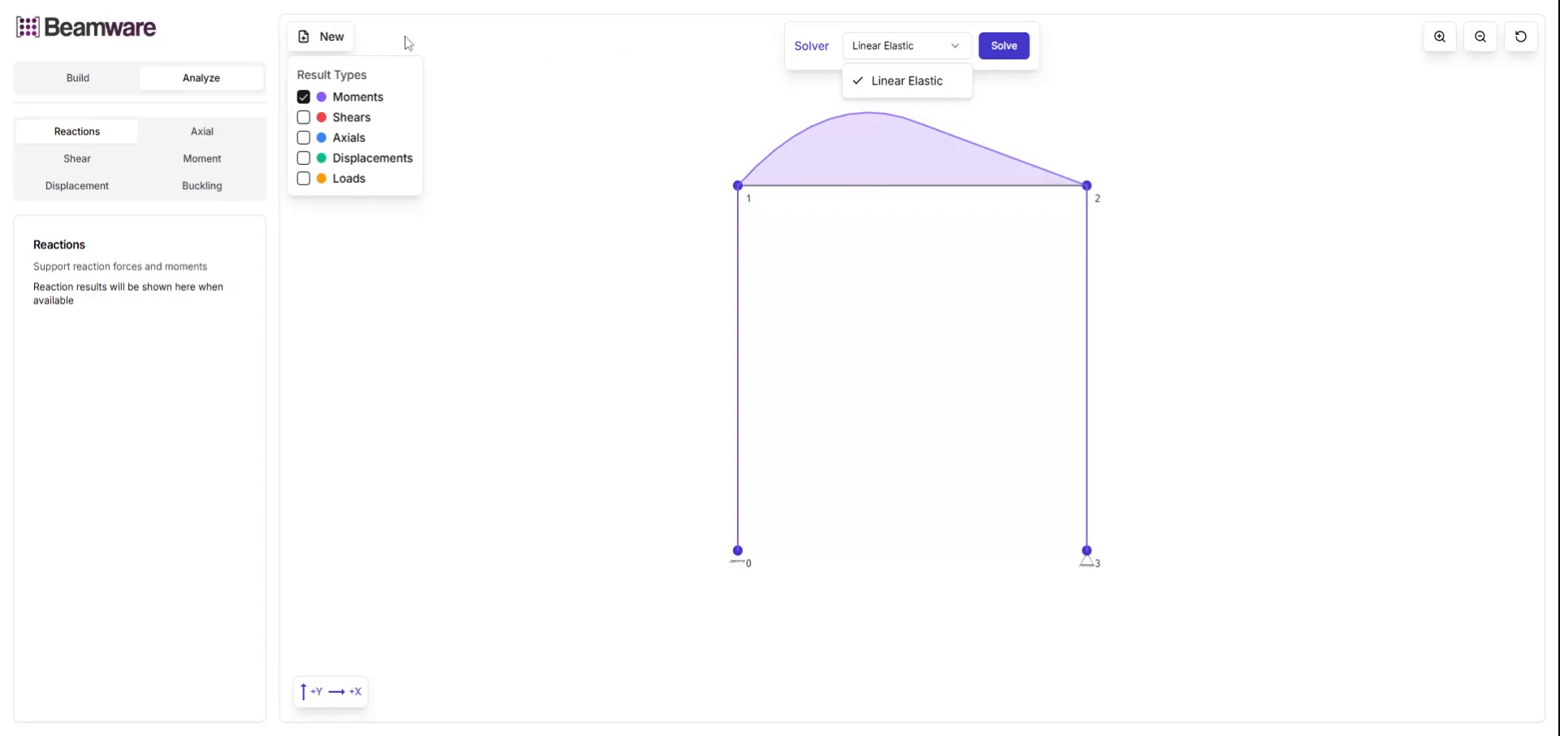
{"action": "left_click", "coordinate": [551, 51]}
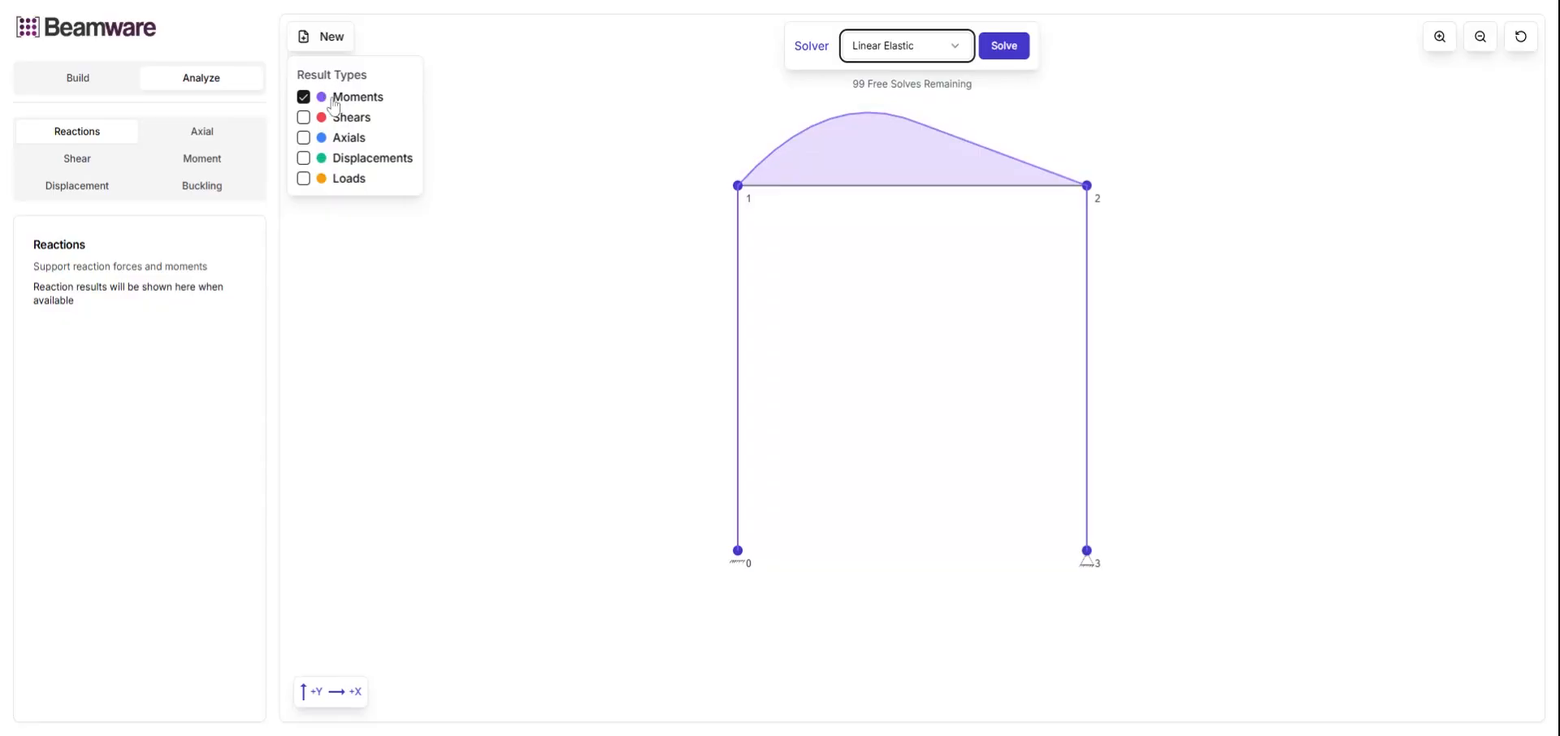
{"action": "mouse_move", "coordinate": [892, 122]}
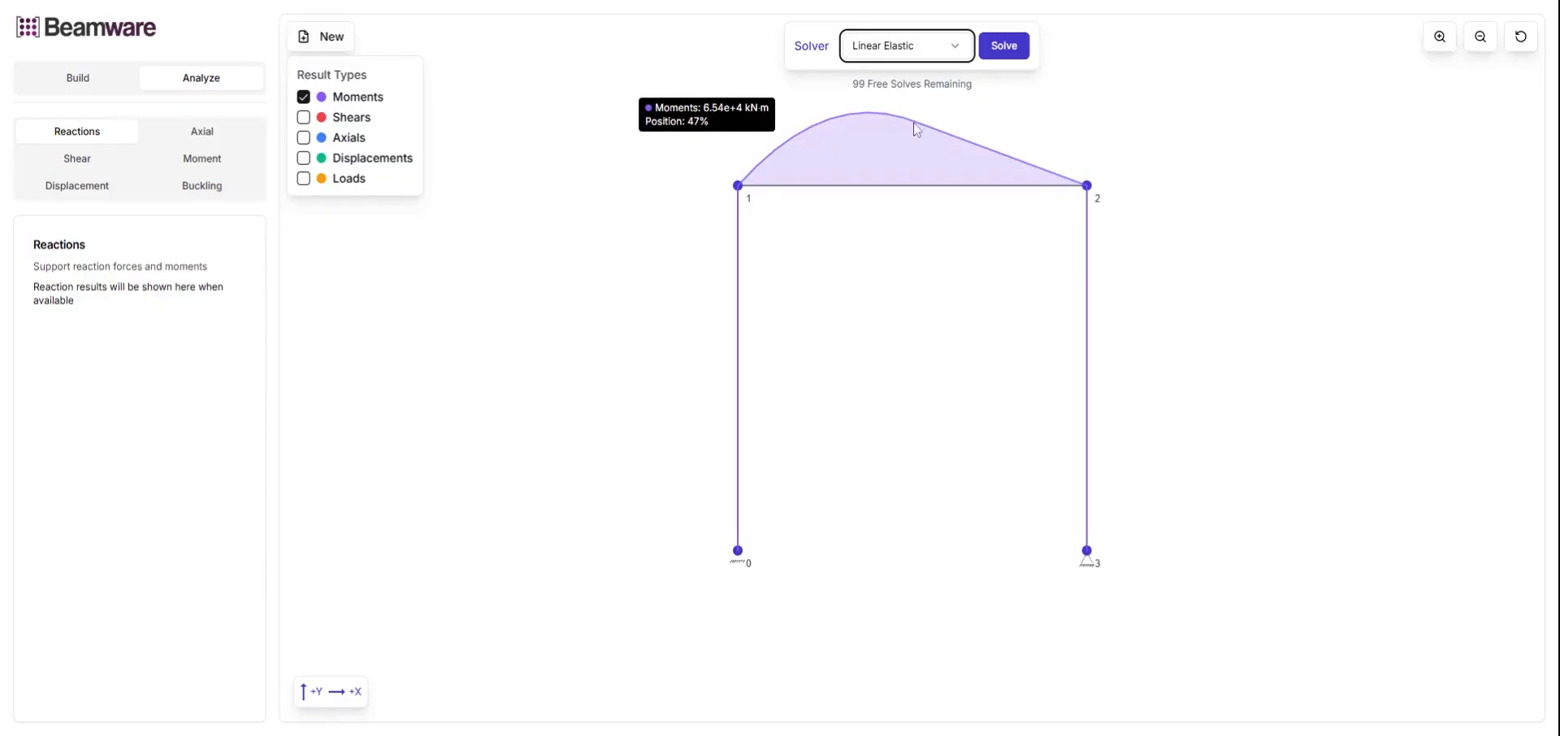
{"action": "left_click", "coordinate": [209, 159]}
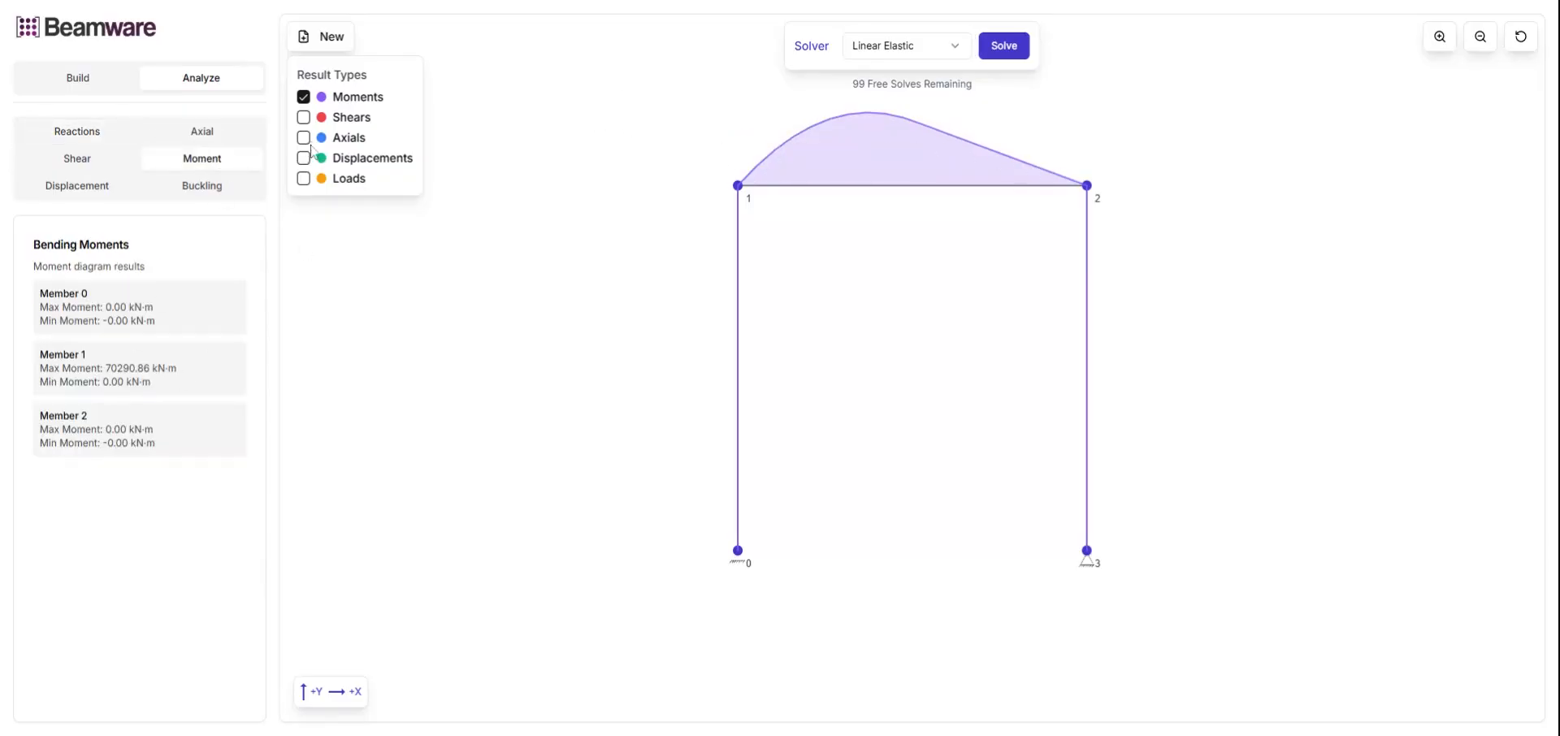
Show the shear and displacement diagrams instead of moments and inspect the deflected shape.
{"action": "left_click", "coordinate": [303, 117]}
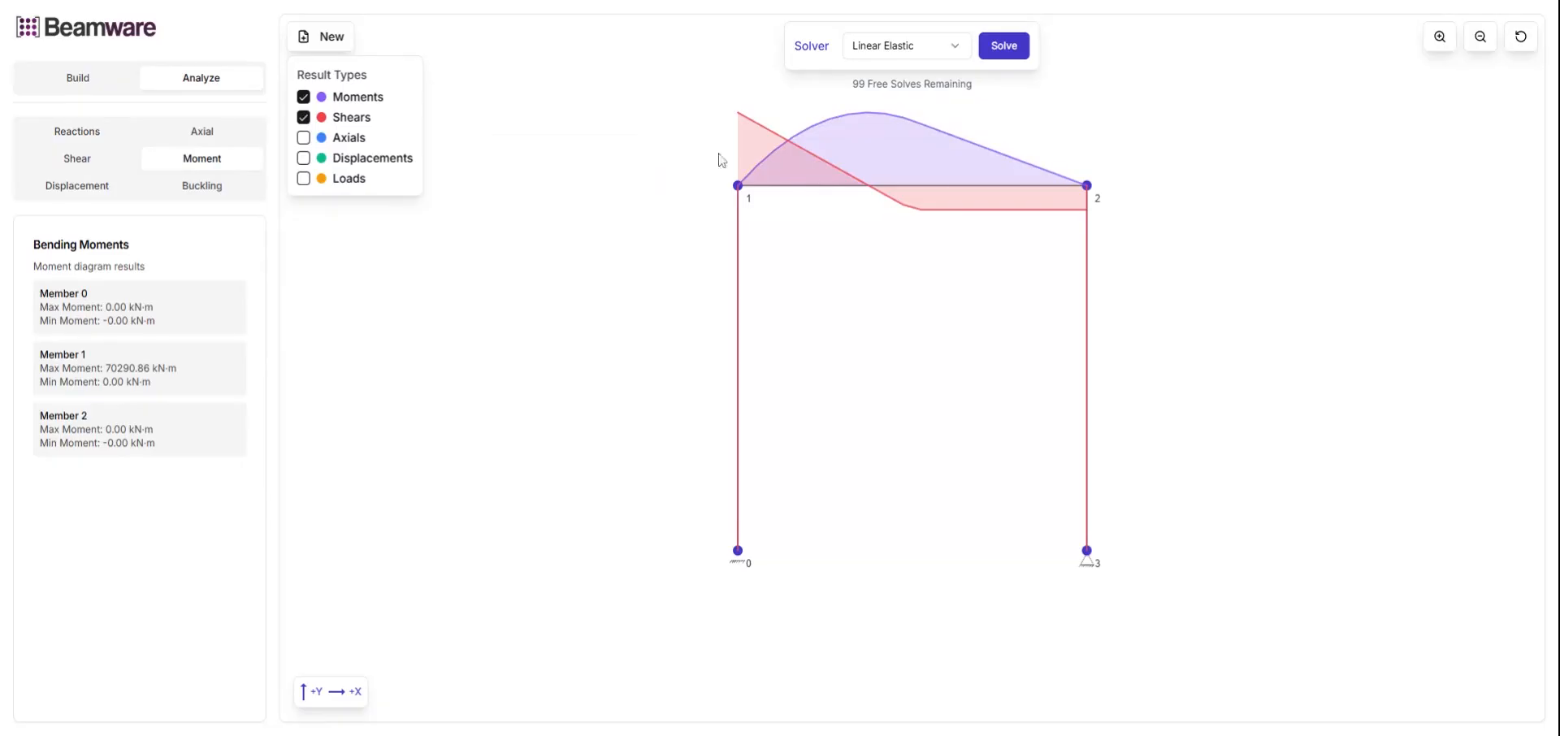
{"action": "left_click", "coordinate": [303, 158]}
{"action": "left_click", "coordinate": [304, 117]}
{"action": "left_click", "coordinate": [303, 96]}
{"action": "mouse_move", "coordinate": [835, 242]}
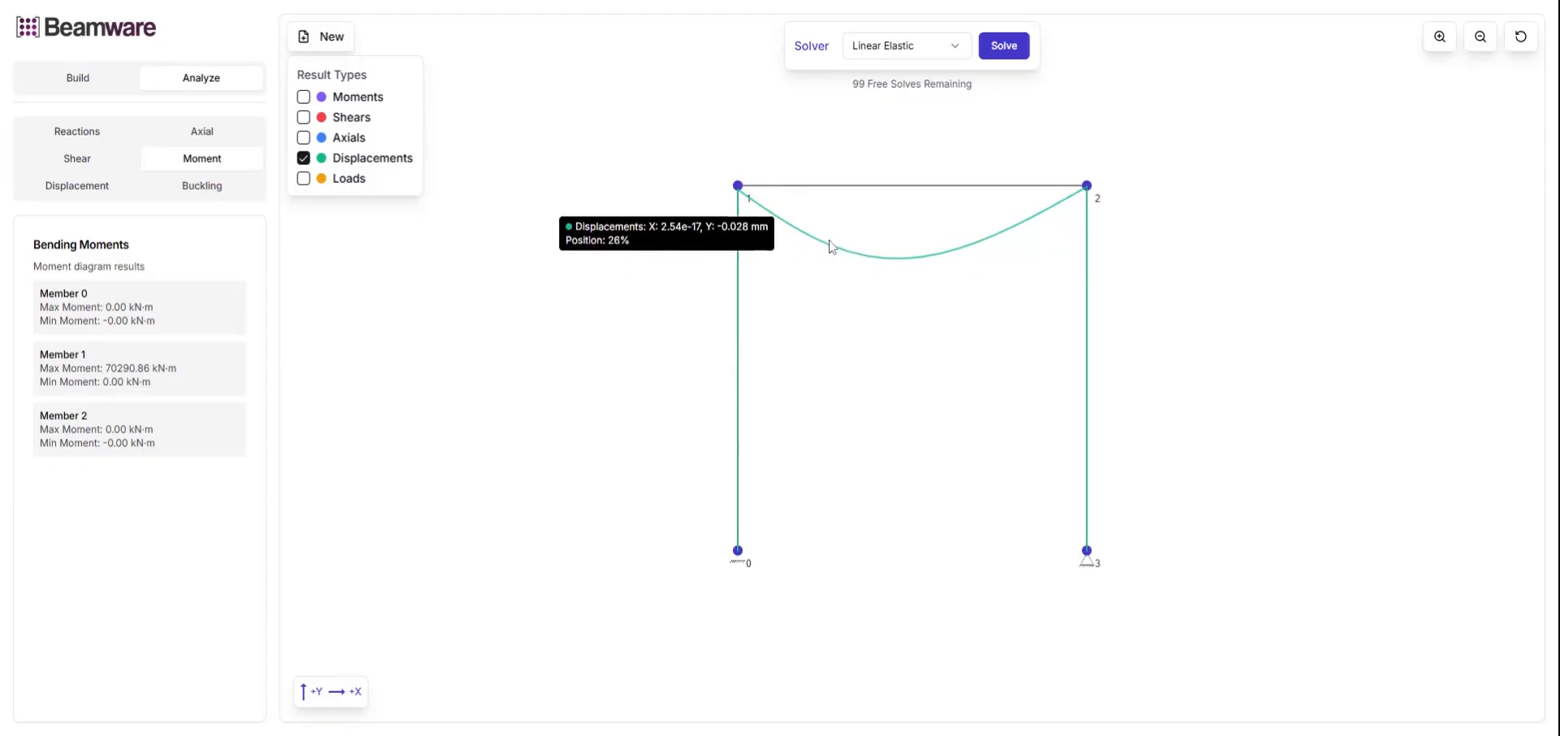
Toggle the loads, axial, shear, displacement and moment result overlays on and off to compare them.
{"action": "left_click", "coordinate": [303, 178]}
{"action": "left_click", "coordinate": [305, 159]}
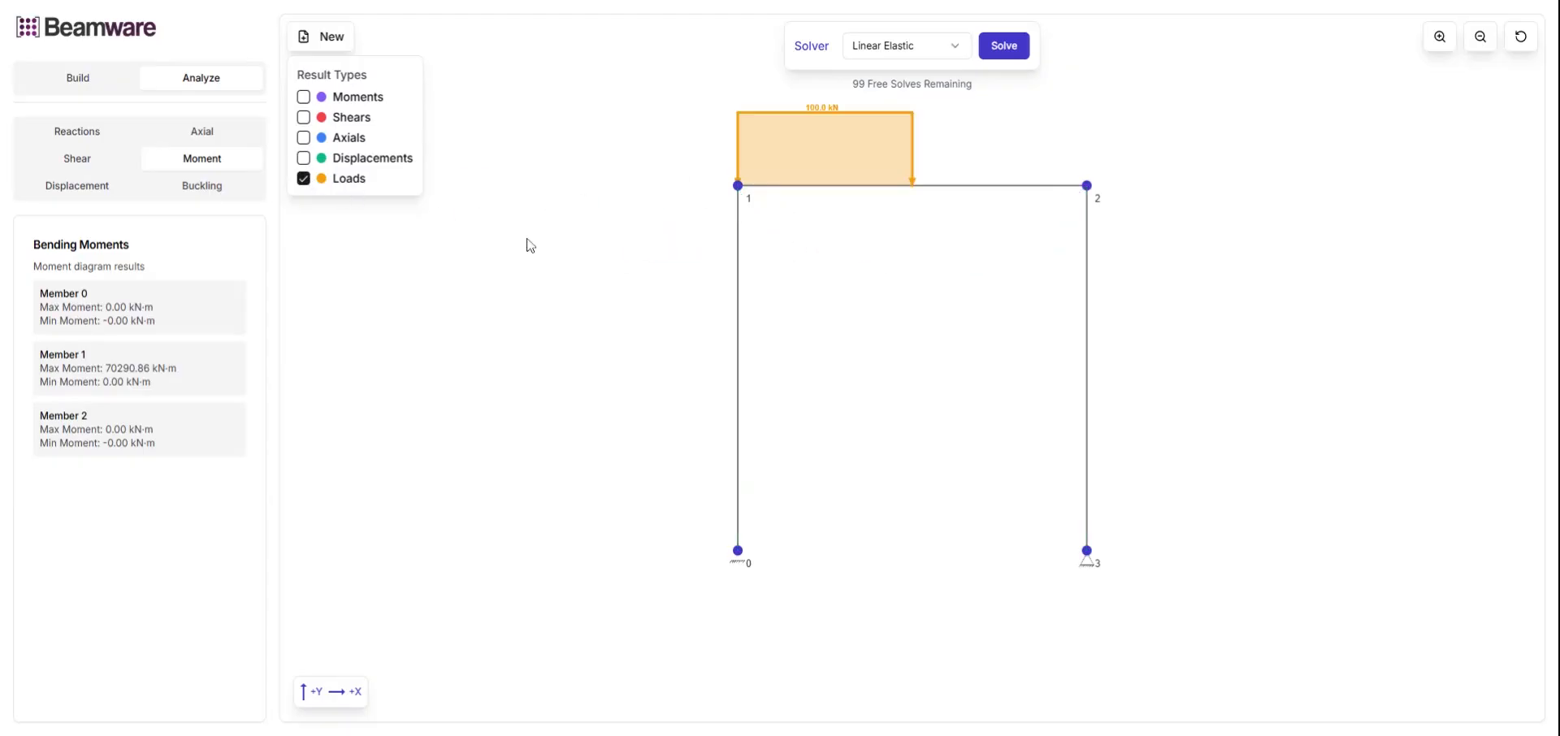
{"action": "left_click", "coordinate": [306, 175]}
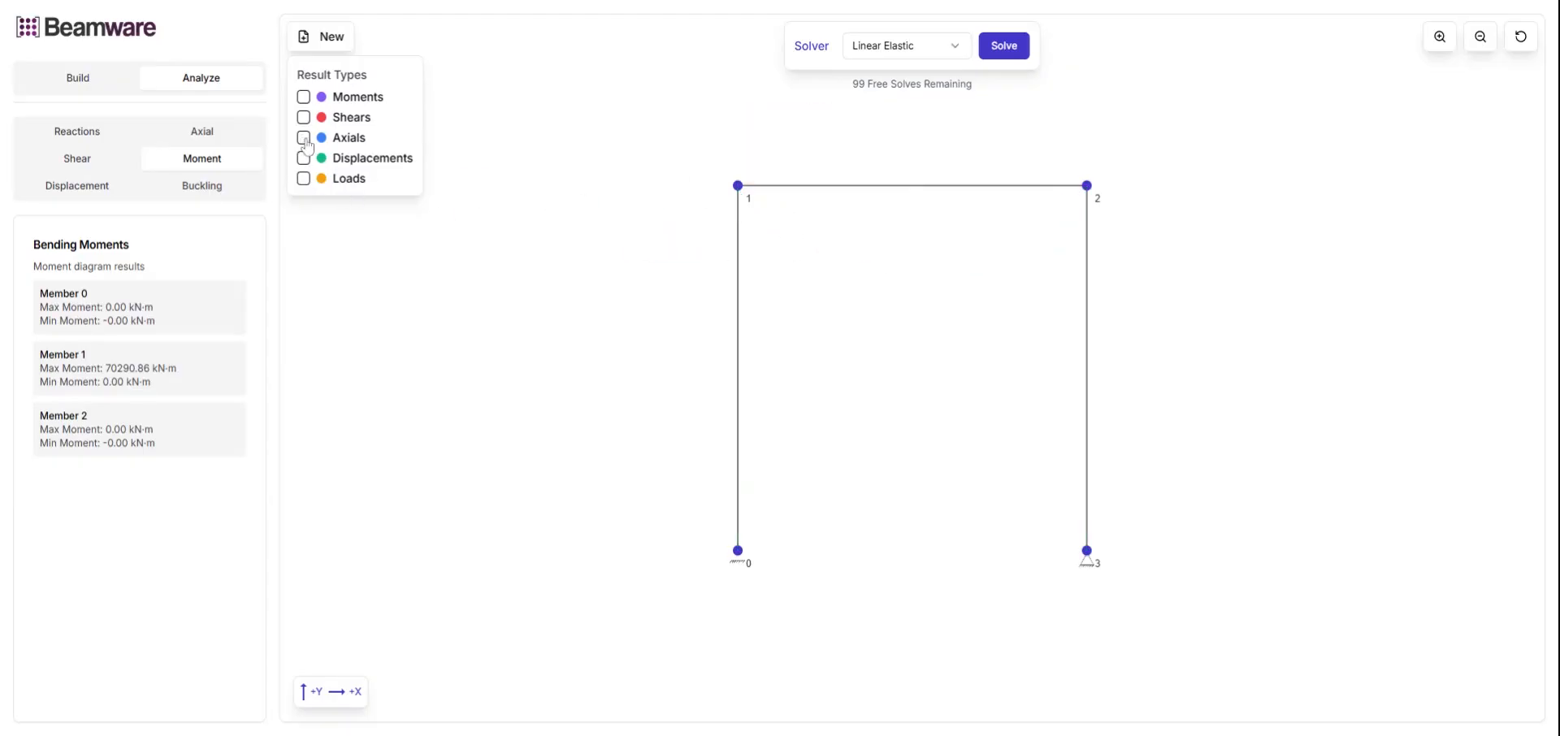
{"action": "left_click", "coordinate": [304, 137]}
{"action": "left_click", "coordinate": [304, 118]}
{"action": "left_click", "coordinate": [304, 137]}
{"action": "left_click", "coordinate": [306, 119]}
{"action": "left_click", "coordinate": [304, 159]}
{"action": "left_click", "coordinate": [304, 98]}
{"action": "left_click", "coordinate": [305, 159]}
{"action": "left_click", "coordinate": [304, 98]}
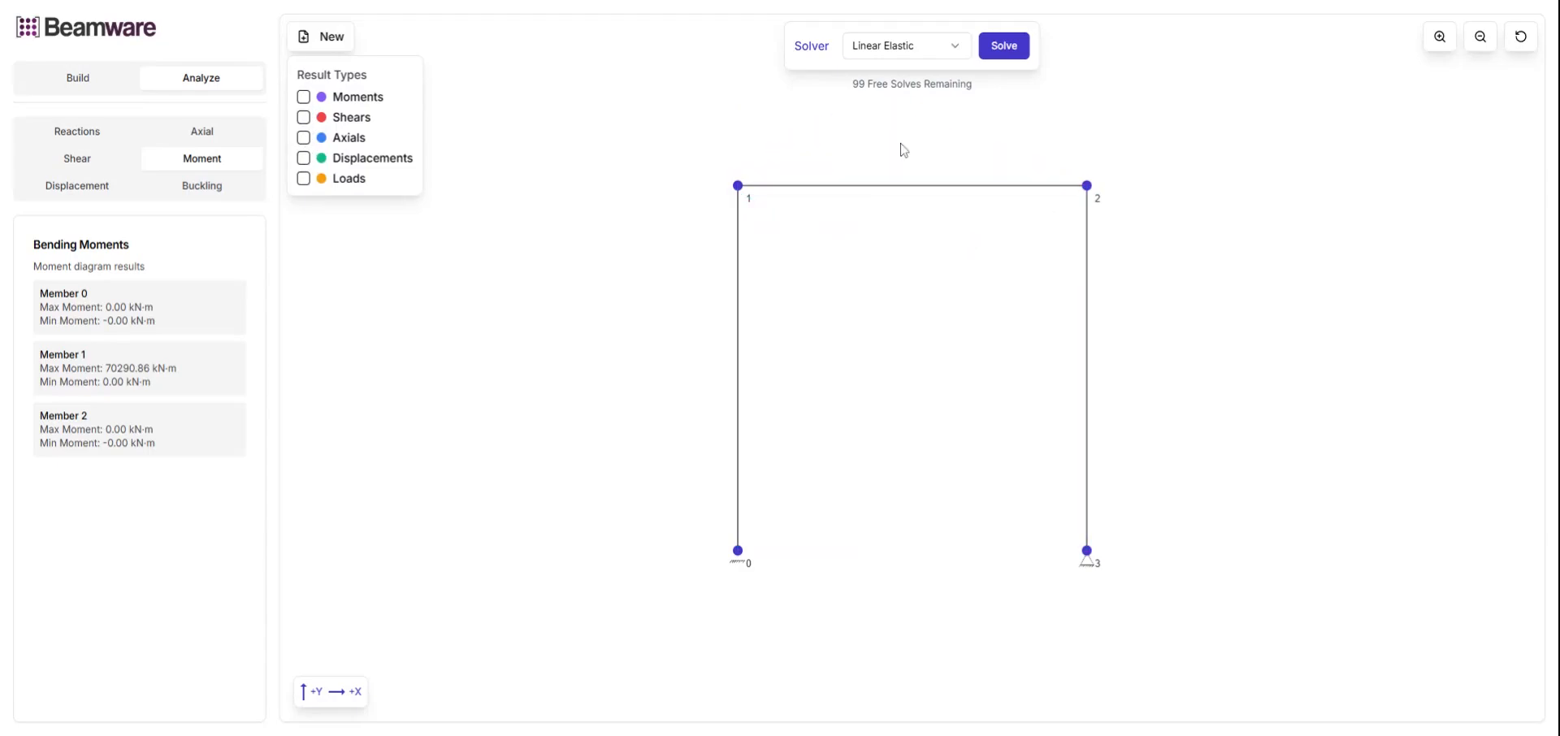